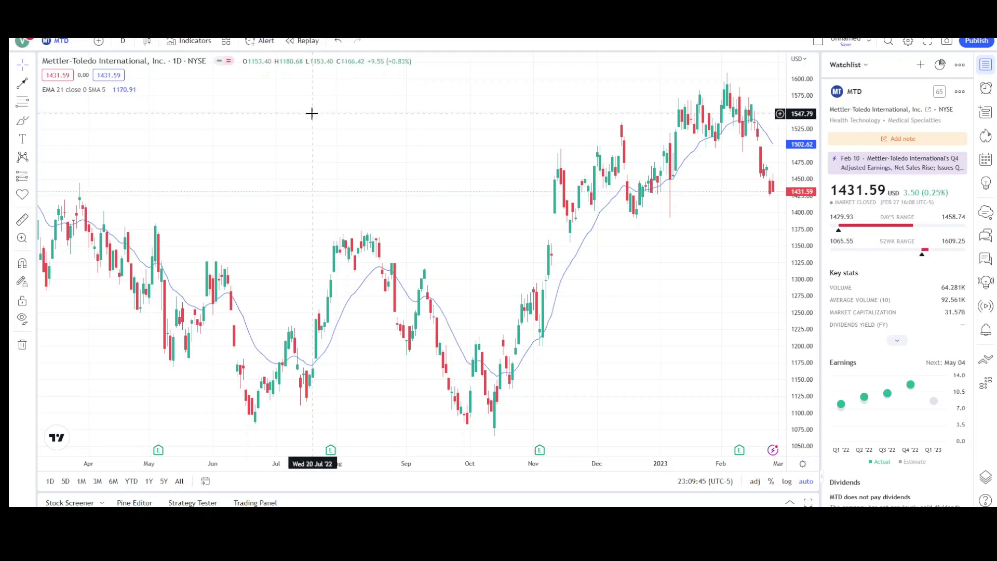
# - Draw a yellow rising parallel channel from the October low up along the rally to the December highs
pyautogui.moveTo(470, 176); pyautogui.dragTo(257, 179)
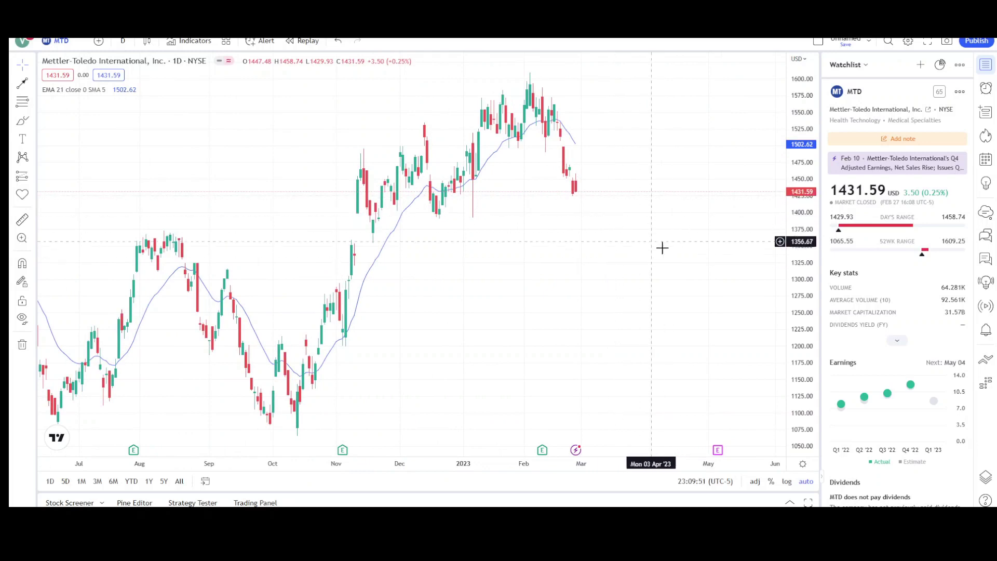
pyautogui.scroll(-1, 782, 192)
pyautogui.scroll(-2, 800, 179)
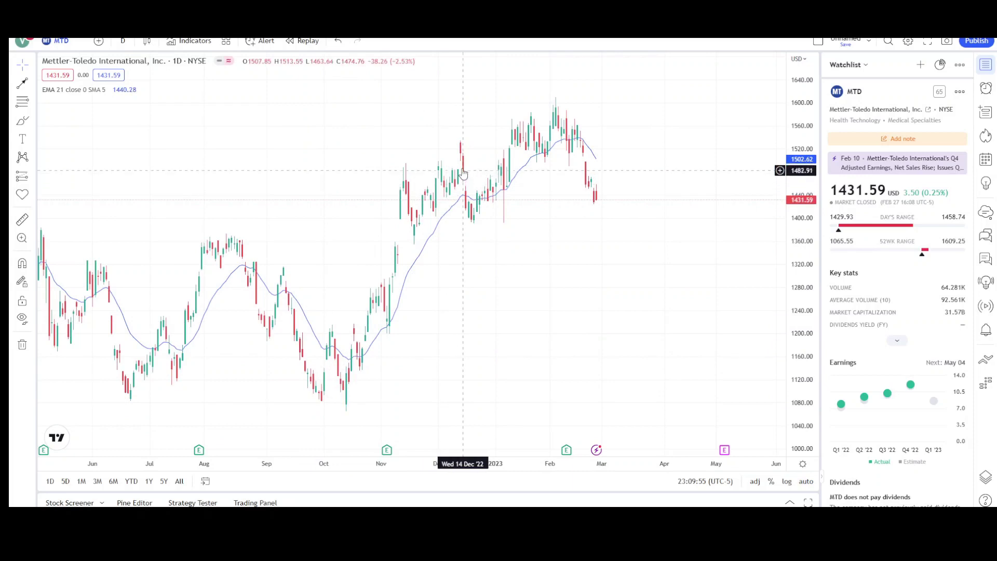
pyautogui.click(34, 89)
pyautogui.click(83, 290)
pyautogui.click(346, 412)
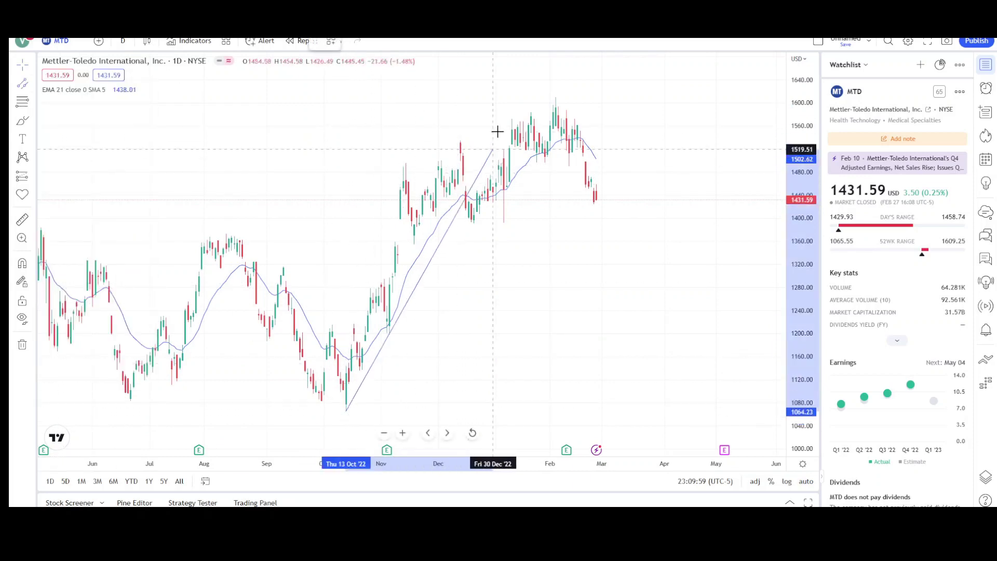
pyautogui.click(500, 106)
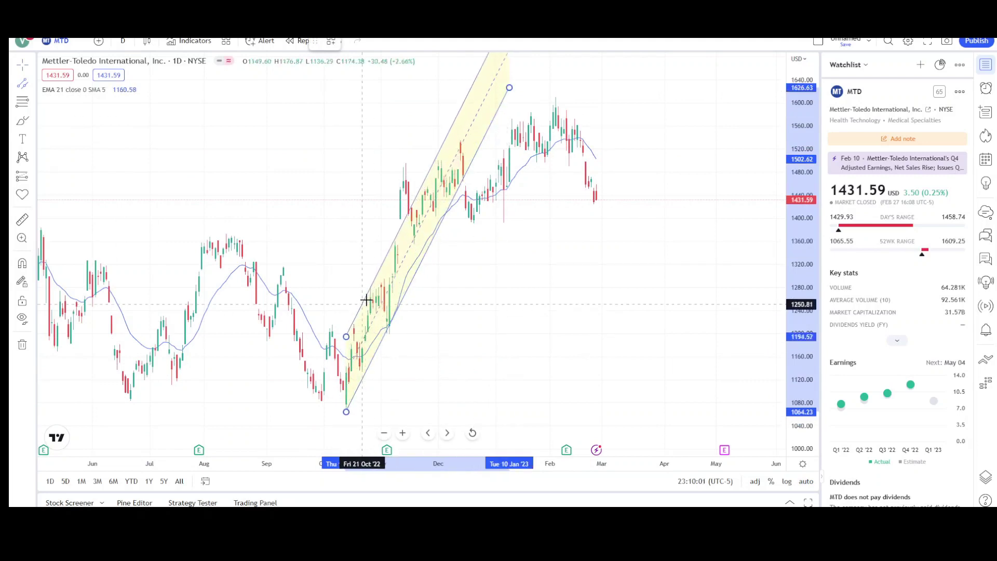
pyautogui.click(368, 298)
# - Circle the early-November price spike in red
pyautogui.scroll(2, 434, 305)
pyautogui.click(374, 325)
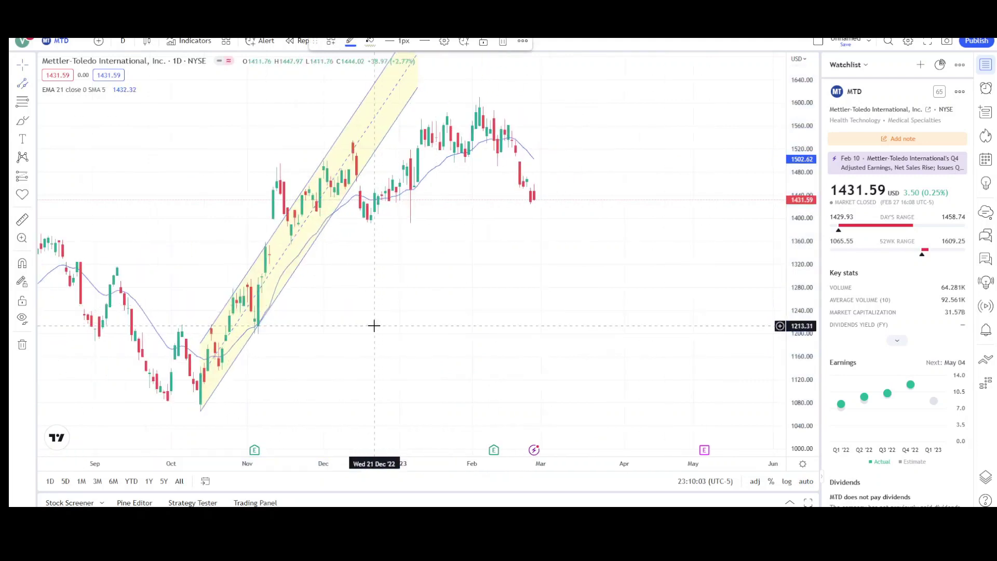
pyautogui.moveTo(280, 167)
pyautogui.mouseDown()
pyautogui.moveTo(298, 171)
pyautogui.moveTo(274, 175)
pyautogui.mouseUp()
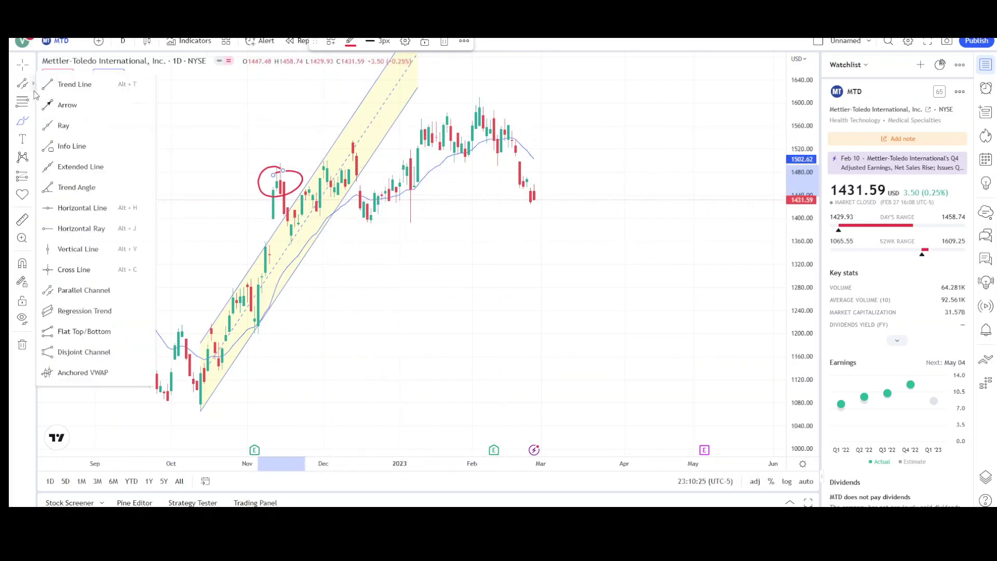
# - Draw a black arrow from the December low to the January high and move it above February
pyautogui.click(33, 83)
pyautogui.click(62, 102)
pyautogui.click(371, 223)
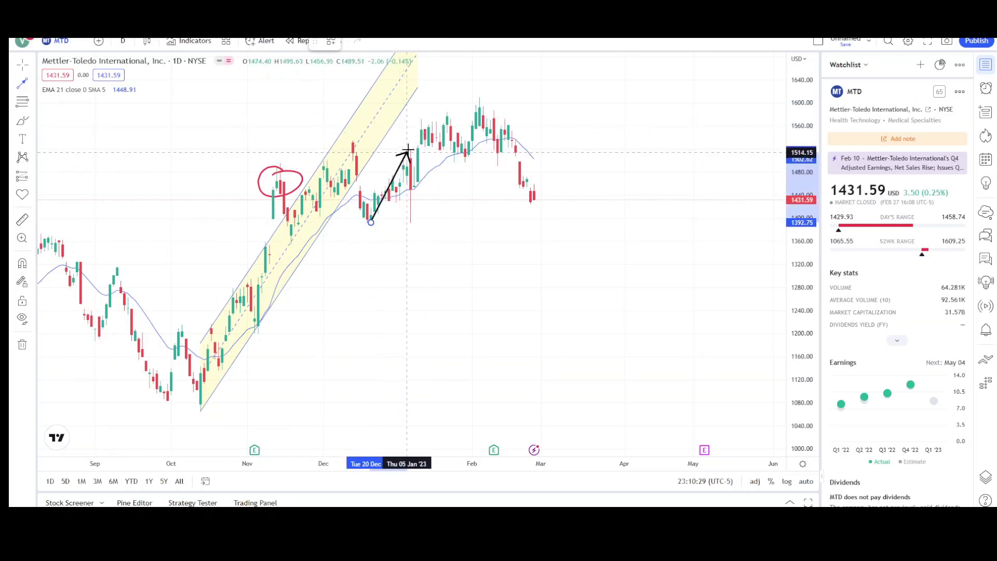
pyautogui.click(440, 114)
pyautogui.moveTo(413, 165); pyautogui.dragTo(450, 166)
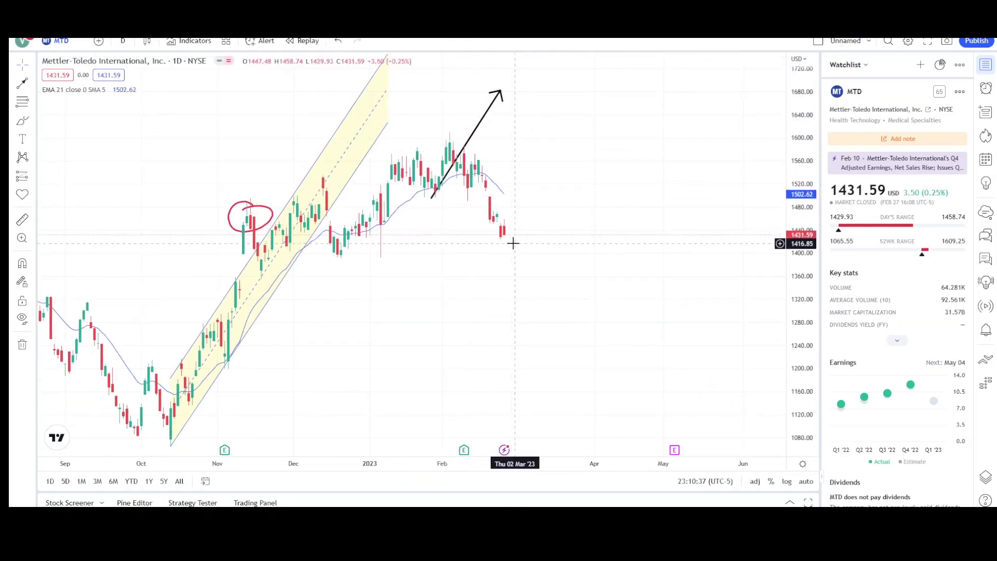
# - Draw a flat yellow range channel from the 1398 low to mid-April, topped near 1577
pyautogui.click(34, 89)
pyautogui.click(67, 288)
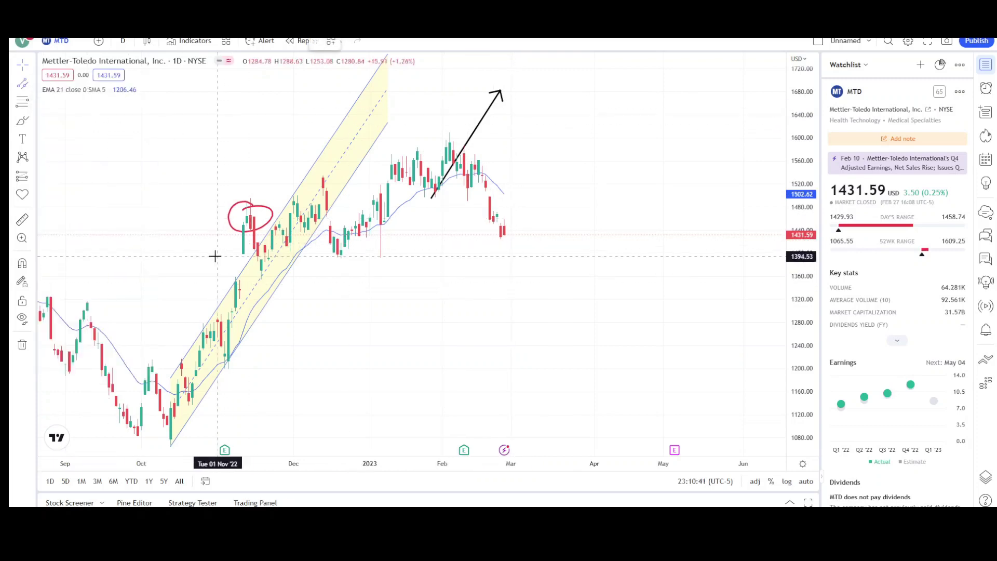
pyautogui.click(209, 254)
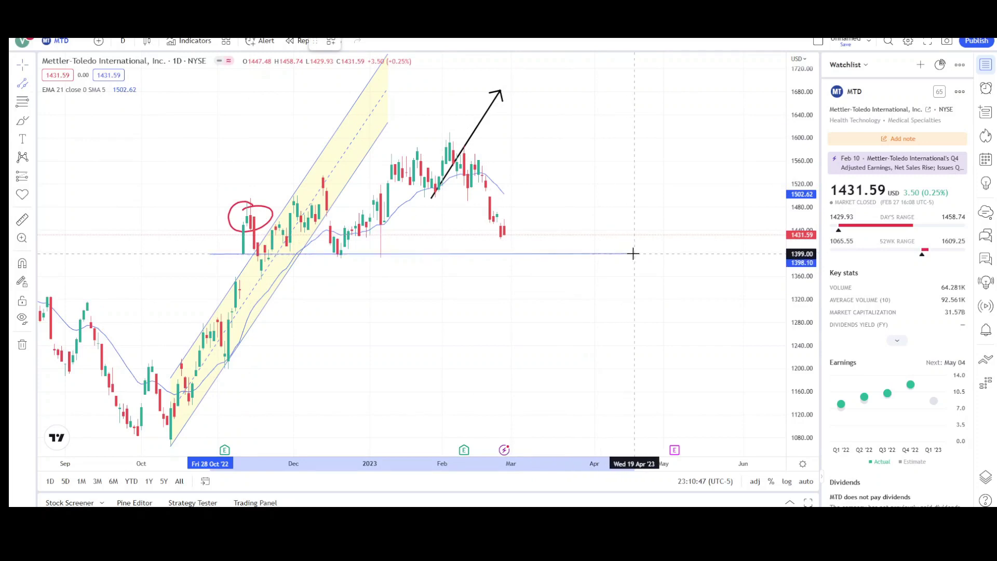
pyautogui.click(633, 254)
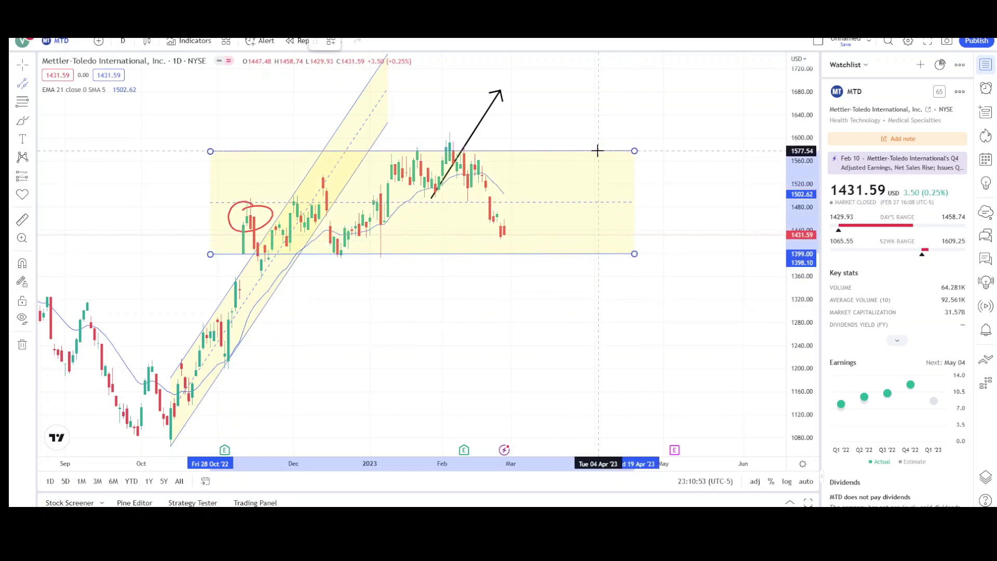
pyautogui.click(597, 151)
pyautogui.click(501, 325)
# - Change the rising diagonal channel's fill to orange
pyautogui.click(382, 141)
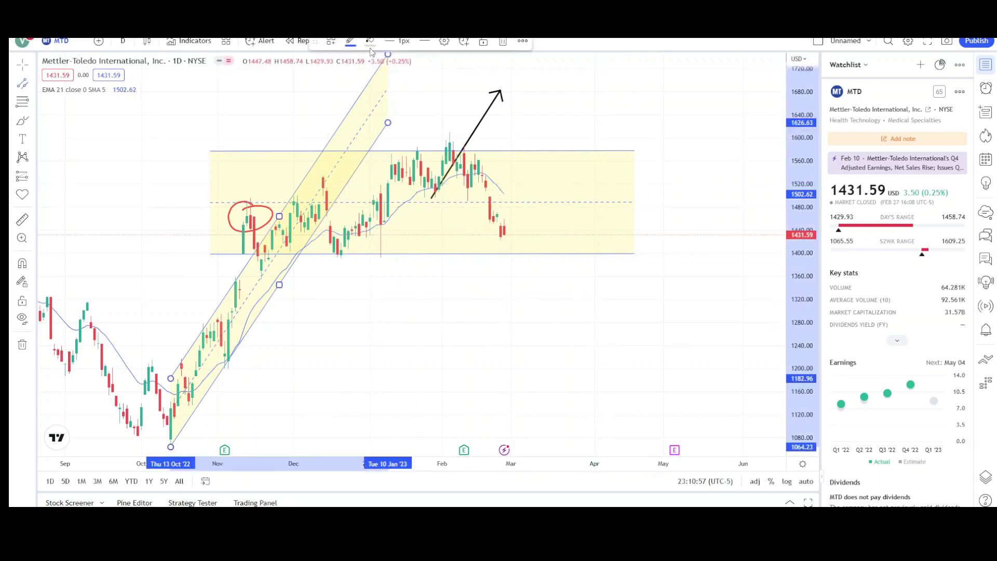
pyautogui.click(369, 41)
pyautogui.click(382, 75)
pyautogui.click(383, 379)
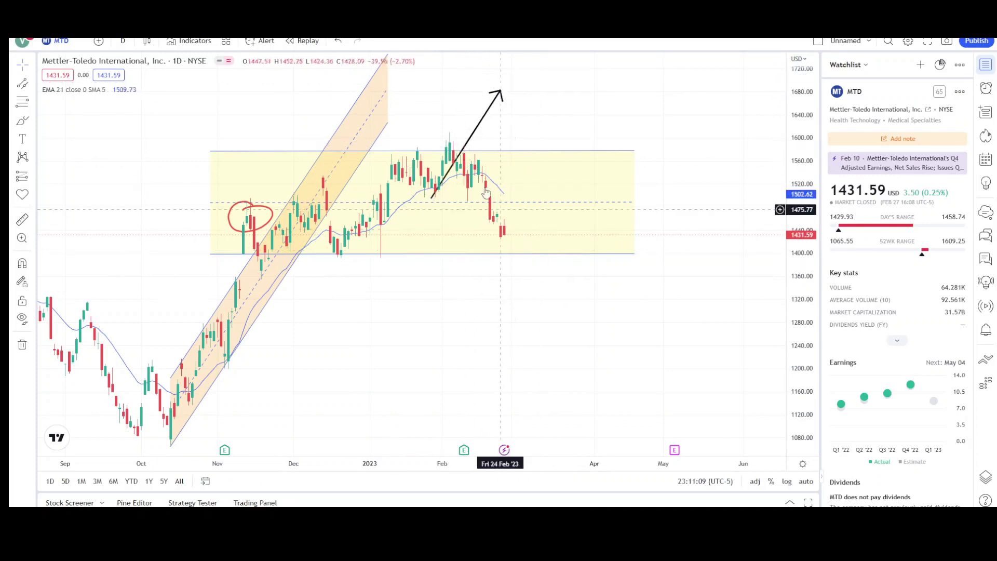
# - Lower the yellow range channel's top edge to about 1561
pyautogui.click(498, 236)
pyautogui.moveTo(501, 300); pyautogui.dragTo(500, 292)
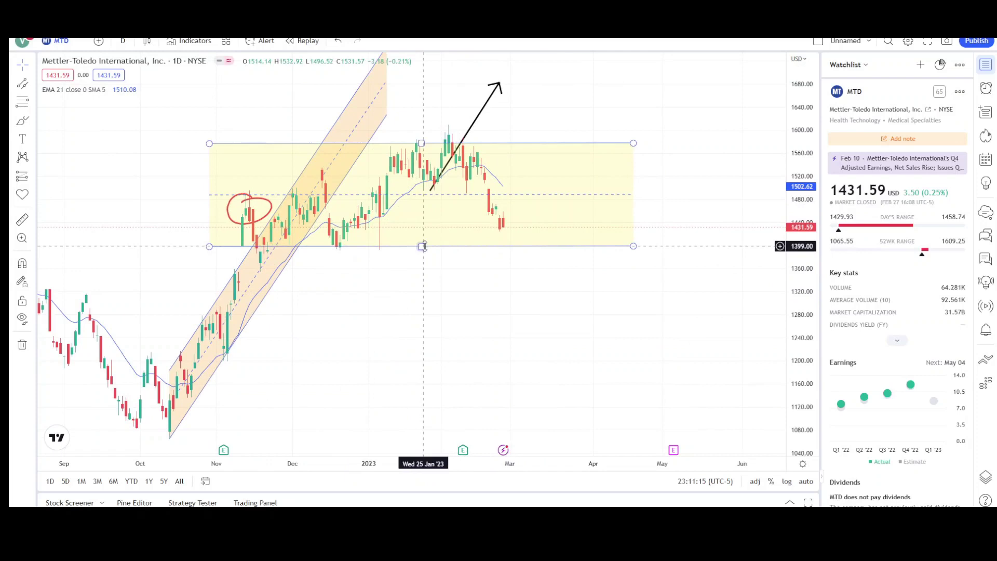
pyautogui.moveTo(421, 143); pyautogui.dragTo(423, 154)
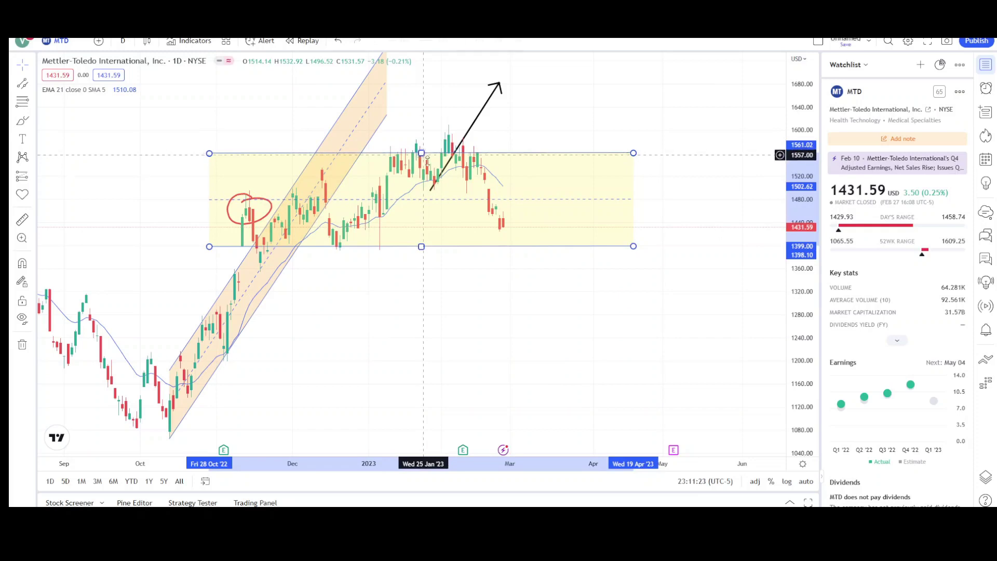
# - Brush red circles on the February peak, March lows, latest candles near 1400, and late-December lows, plus a January arc
pyautogui.moveTo(463, 275); pyautogui.dragTo(444, 278)
pyautogui.click(23, 121)
pyautogui.moveTo(437, 125); pyautogui.dragTo(429, 130)
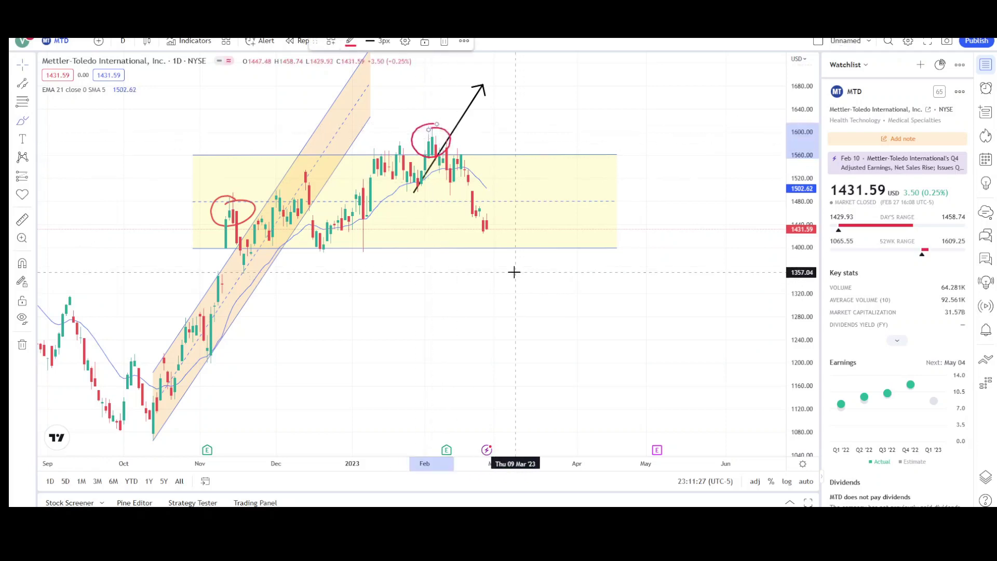
pyautogui.moveTo(508, 269); pyautogui.dragTo(507, 270)
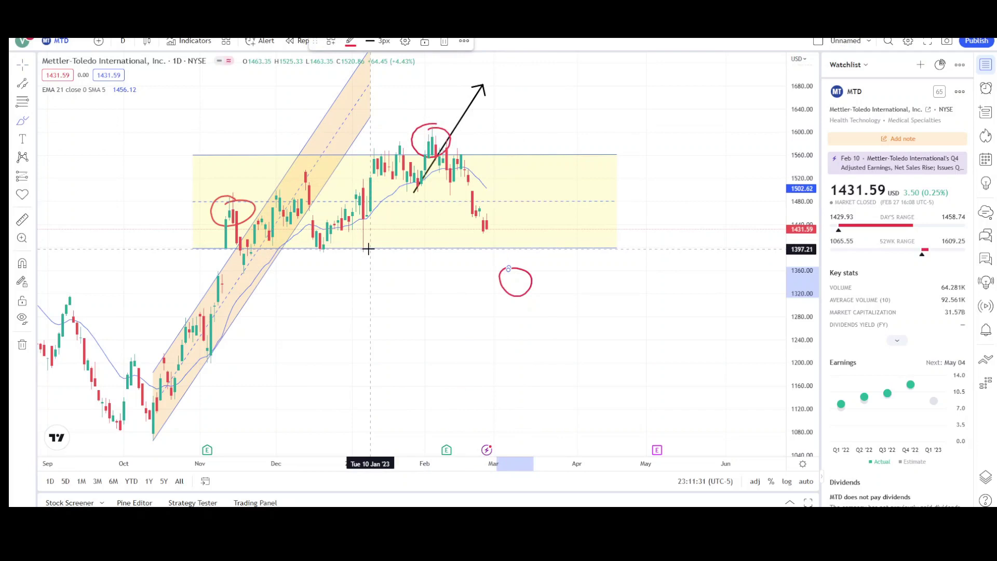
pyautogui.moveTo(493, 240)
pyautogui.mouseDown()
pyautogui.moveTo(503, 261)
pyautogui.moveTo(490, 242)
pyautogui.mouseUp()
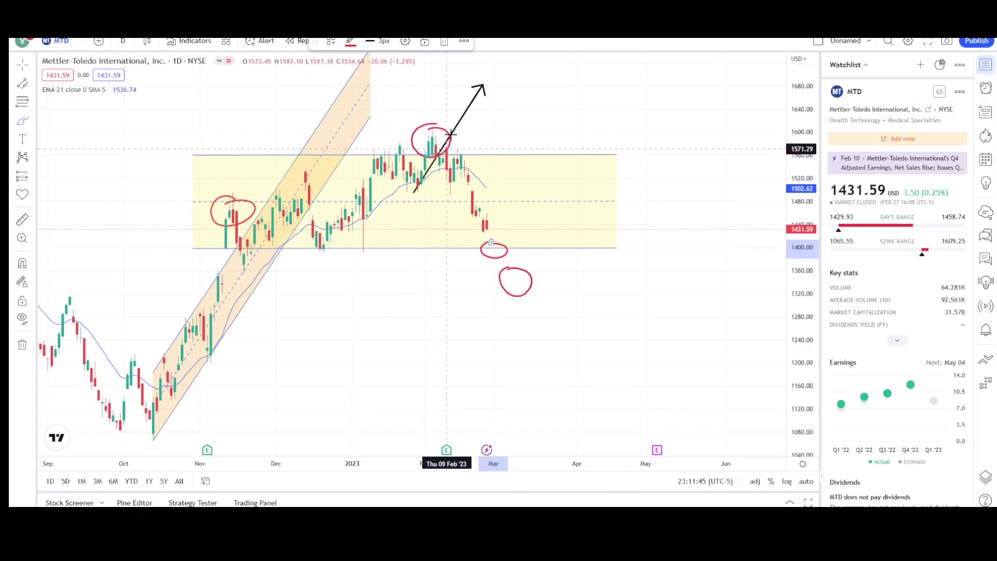
pyautogui.moveTo(310, 101); pyautogui.dragTo(408, 147)
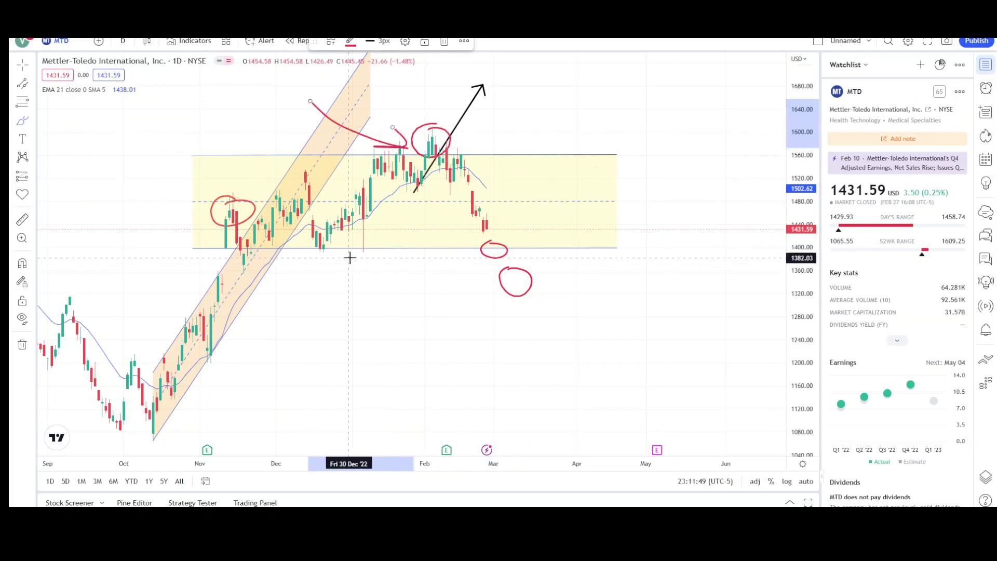
pyautogui.moveTo(350, 260)
pyautogui.mouseDown()
pyautogui.moveTo(319, 273)
pyautogui.moveTo(351, 263)
pyautogui.mouseUp()
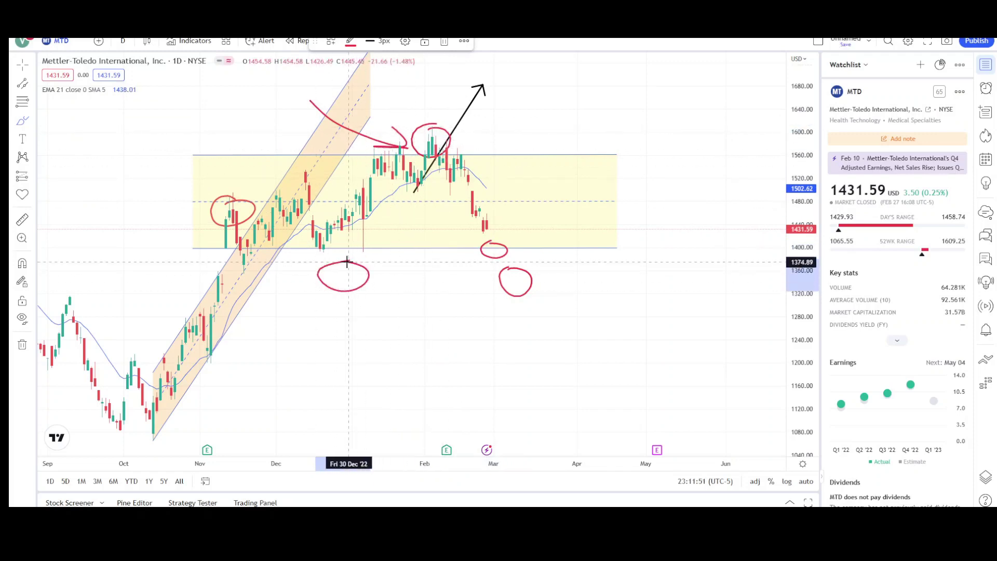
# - Place a black horizontal line at the 1361.50 level
pyautogui.scroll(-3, 347, 263)
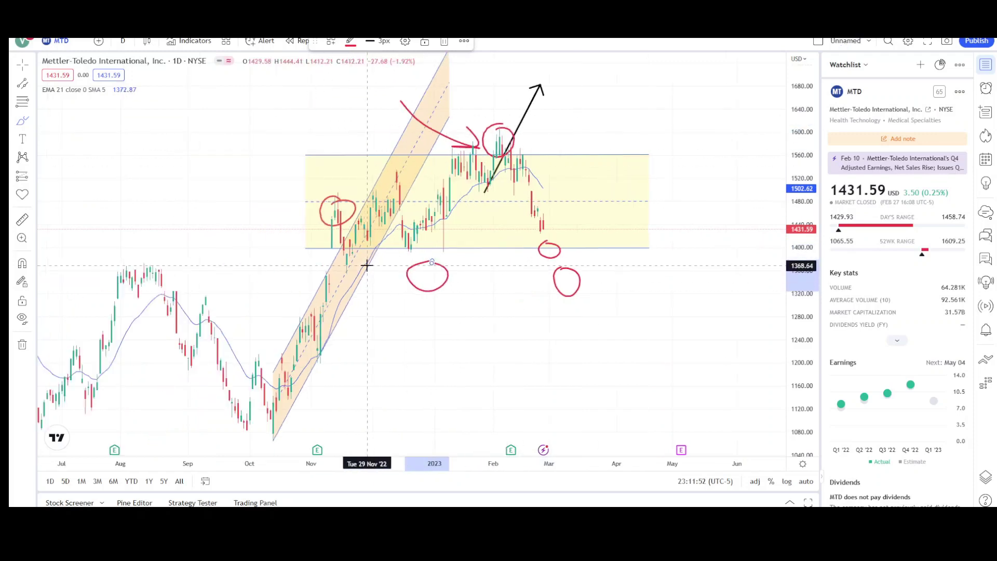
pyautogui.click(34, 85)
pyautogui.click(62, 208)
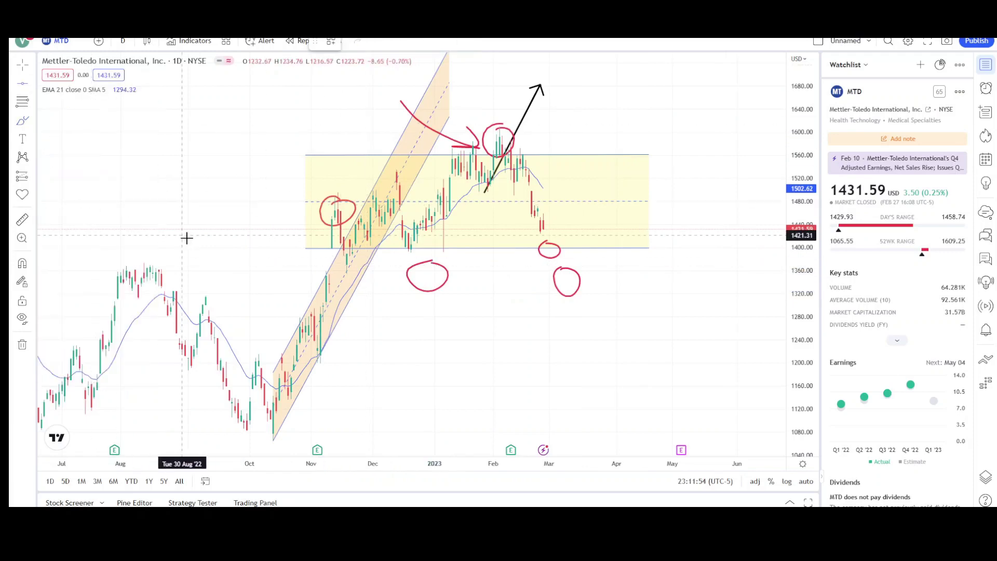
pyautogui.click(184, 270)
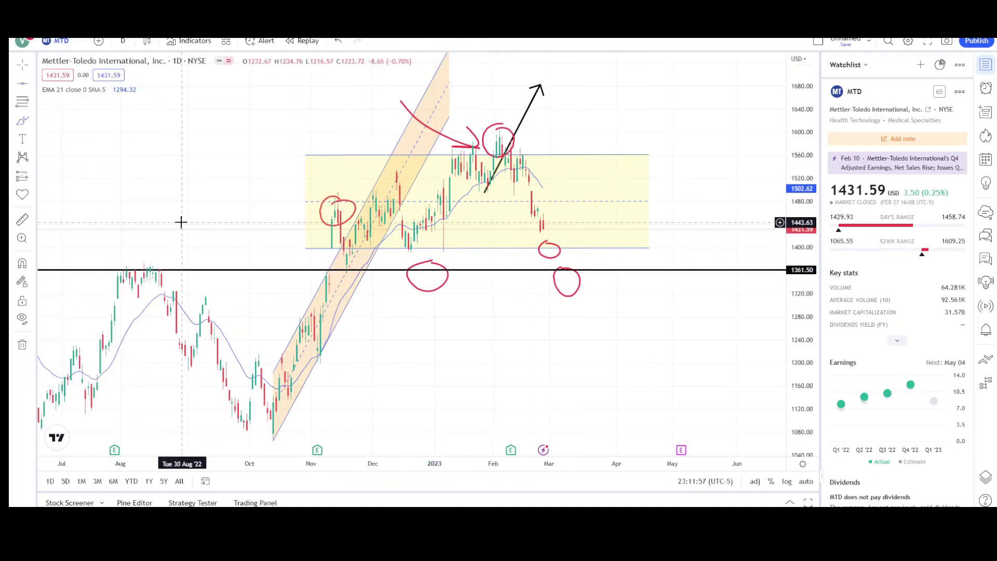
# - Sketch a red arc over the August high and circle the November touch of 1361.50
pyautogui.moveTo(182, 327)
pyautogui.mouseDown()
pyautogui.moveTo(233, 229)
pyautogui.moveTo(265, 236)
pyautogui.moveTo(284, 271)
pyautogui.mouseUp()
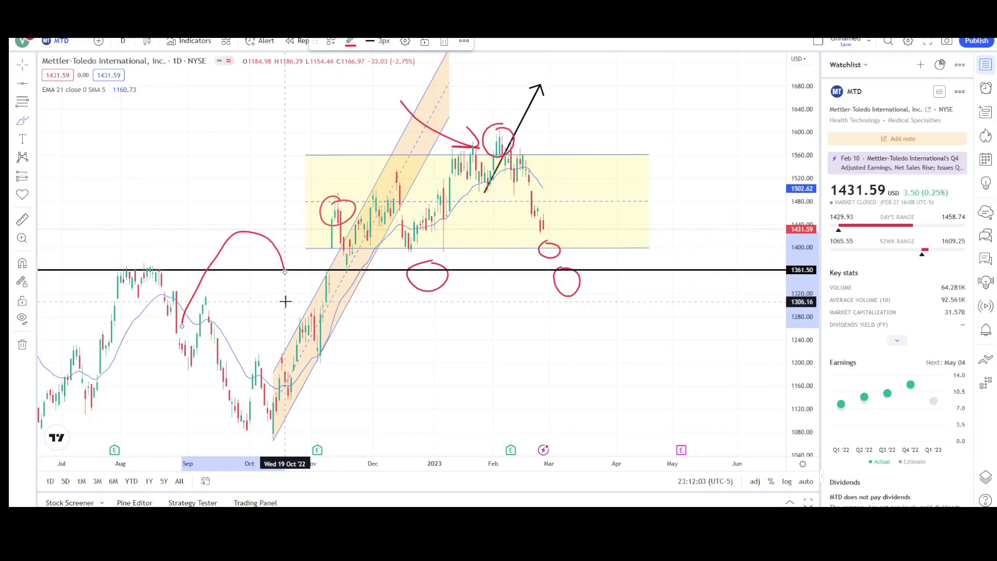
pyautogui.moveTo(346, 269); pyautogui.dragTo(335, 270)
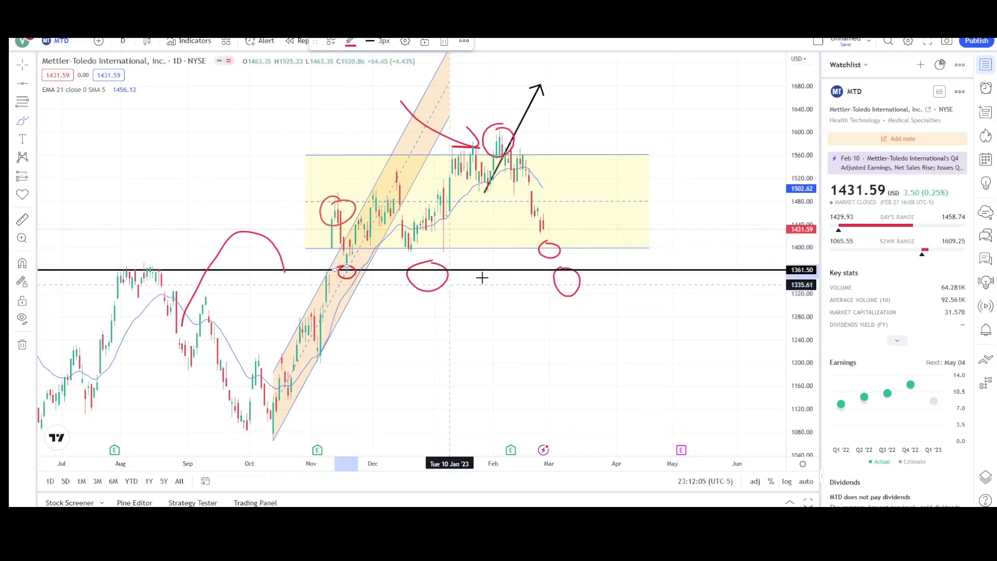
pyautogui.scroll(2, 519, 228)
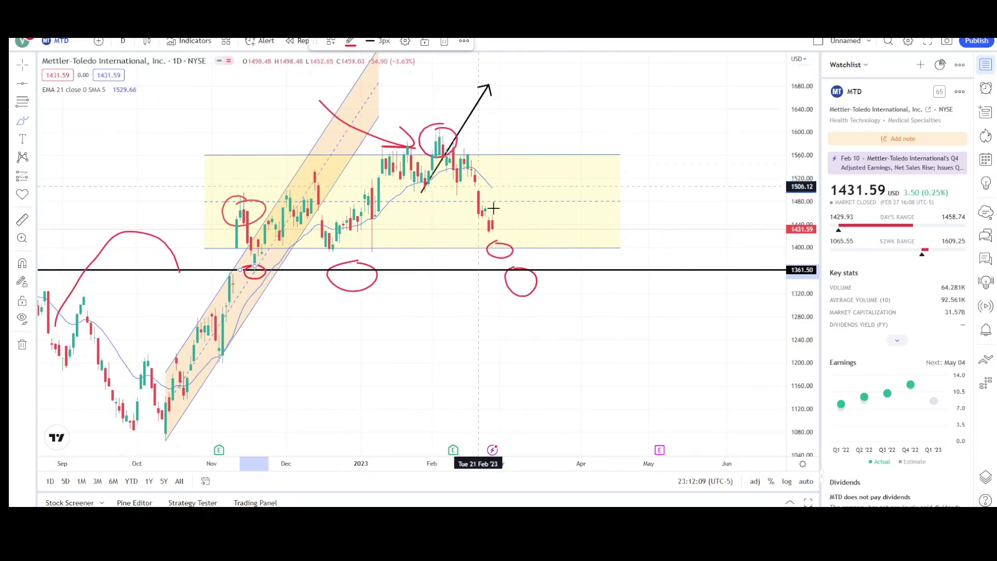
# - Draw a falling parallel channel down from the February peak along the March sell-off
pyautogui.click(34, 88)
pyautogui.click(62, 82)
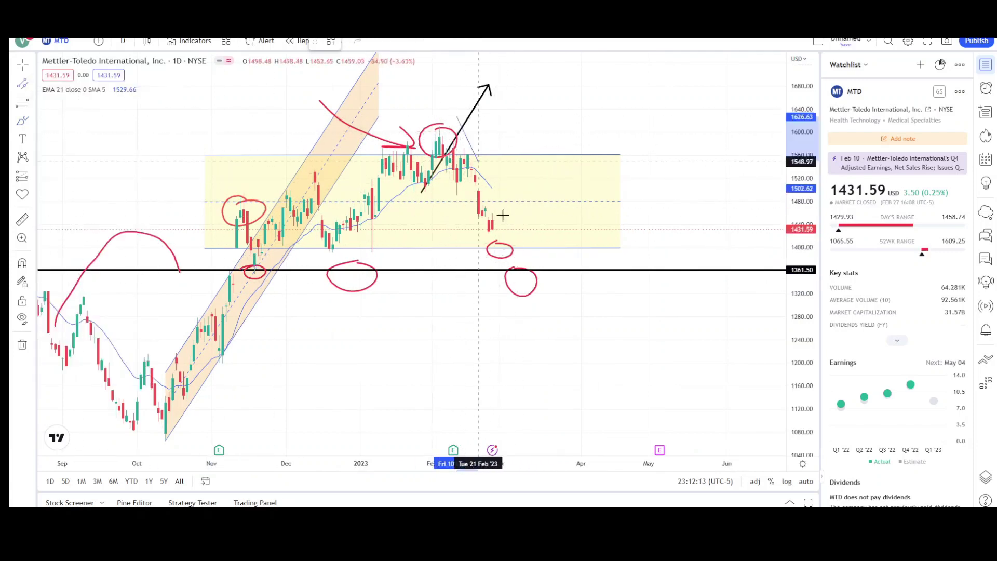
pyautogui.click(510, 266)
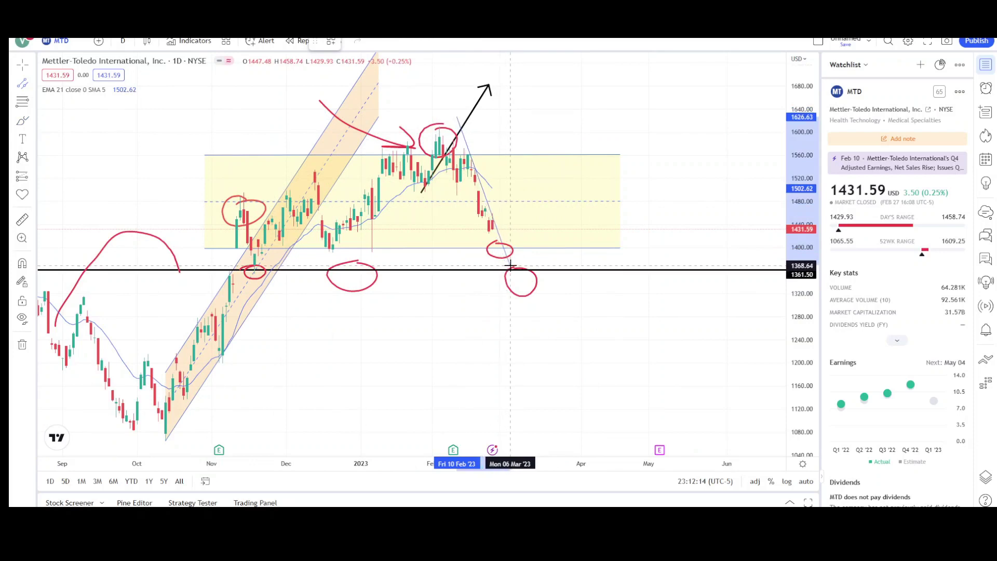
pyautogui.click(474, 204)
pyautogui.moveTo(457, 117); pyautogui.dragTo(450, 104)
# - Give the falling channel a green fill, then select the yellow range channel
pyautogui.click(370, 42)
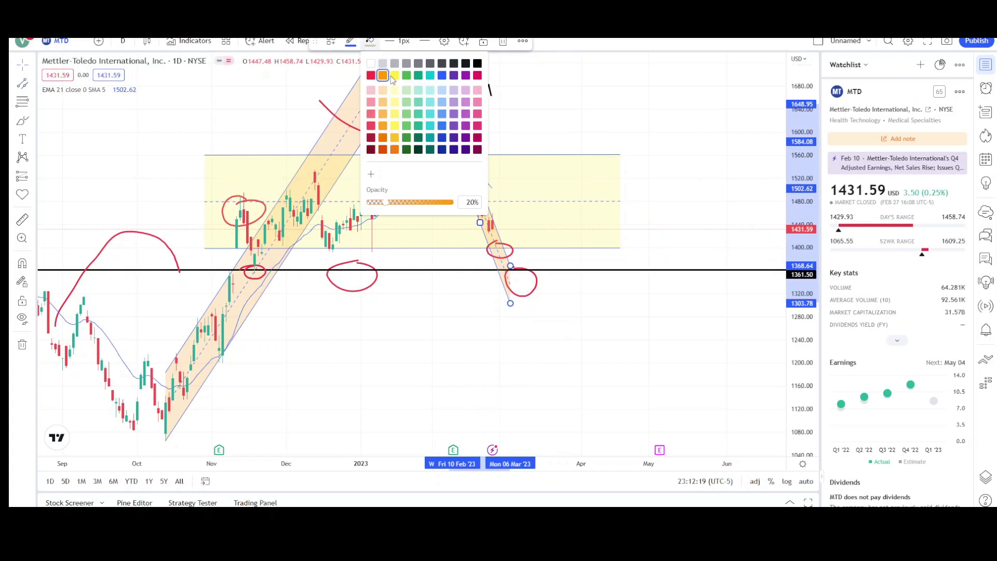
pyautogui.click(406, 76)
pyautogui.click(485, 289)
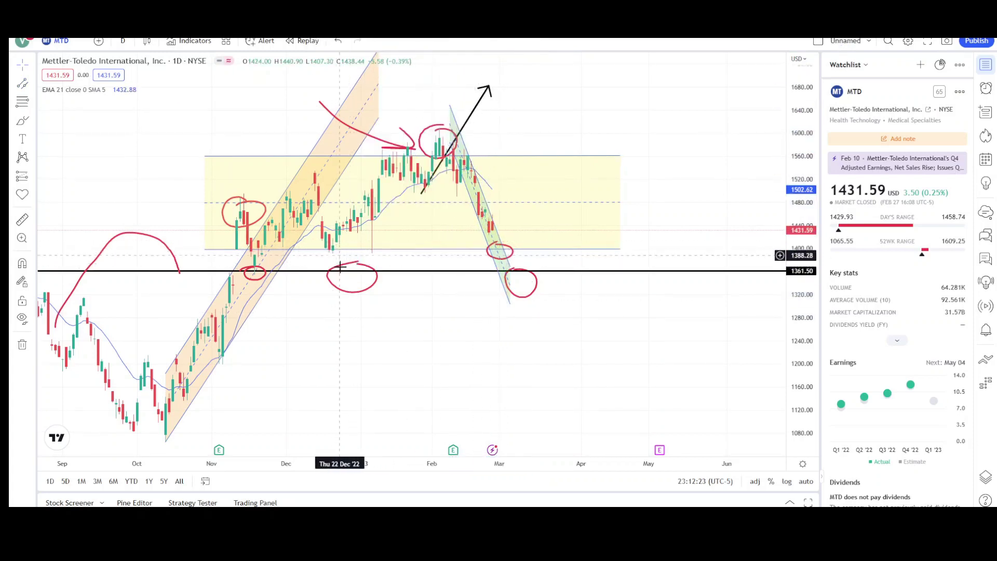
pyautogui.click(507, 249)
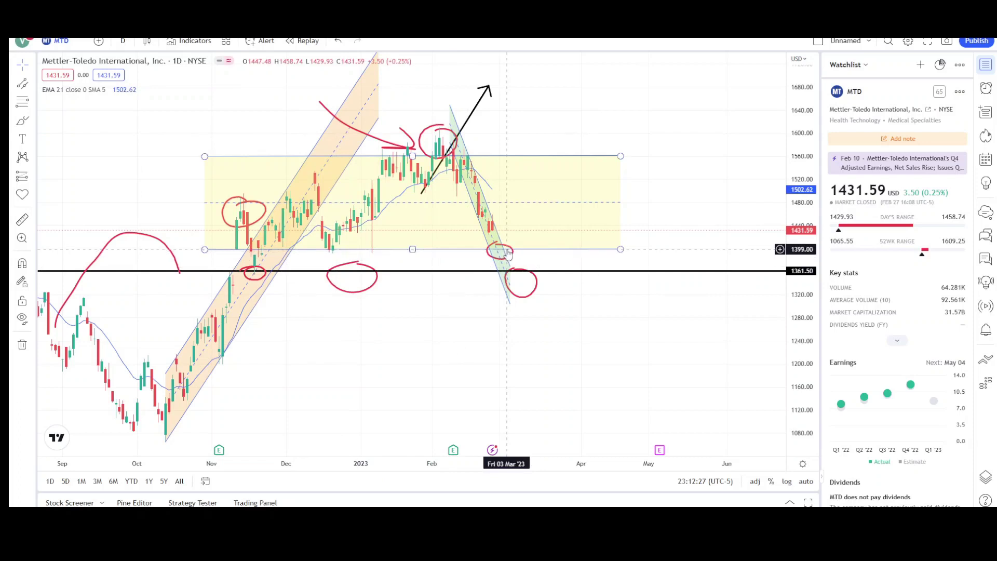
pyautogui.scroll(-3, 508, 253)
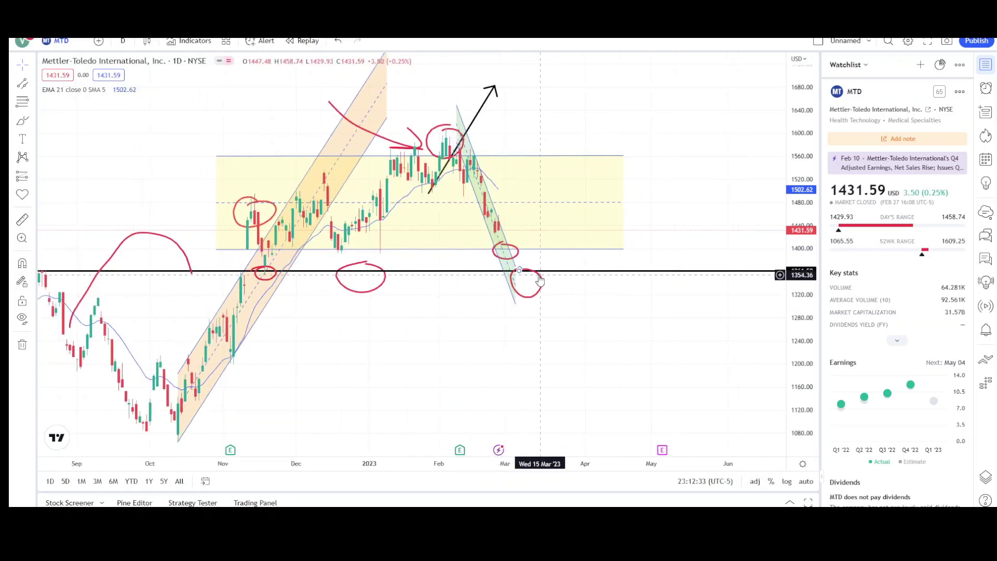
# - Remove all drawings from the chart and switch it to 1-week candles
pyautogui.rightClick(555, 319)
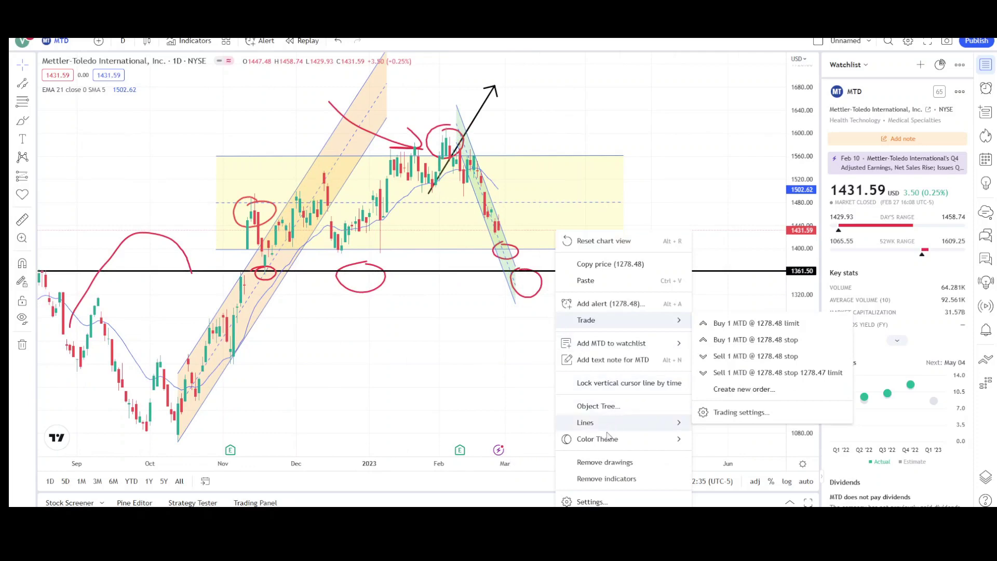
pyautogui.click(602, 461)
pyautogui.click(122, 40)
pyautogui.click(174, 314)
# - Zoom out and pan the weekly chart so it spans 2020 to 2023
pyautogui.scroll(-5, 597, 187)
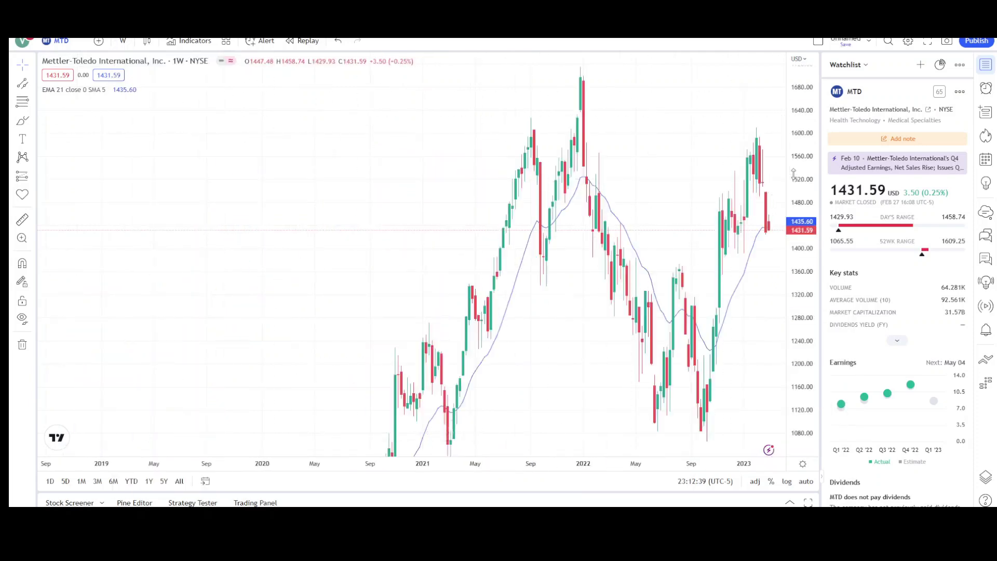
pyautogui.scroll(-3, 758, 181)
pyautogui.moveTo(594, 183); pyautogui.dragTo(589, 184)
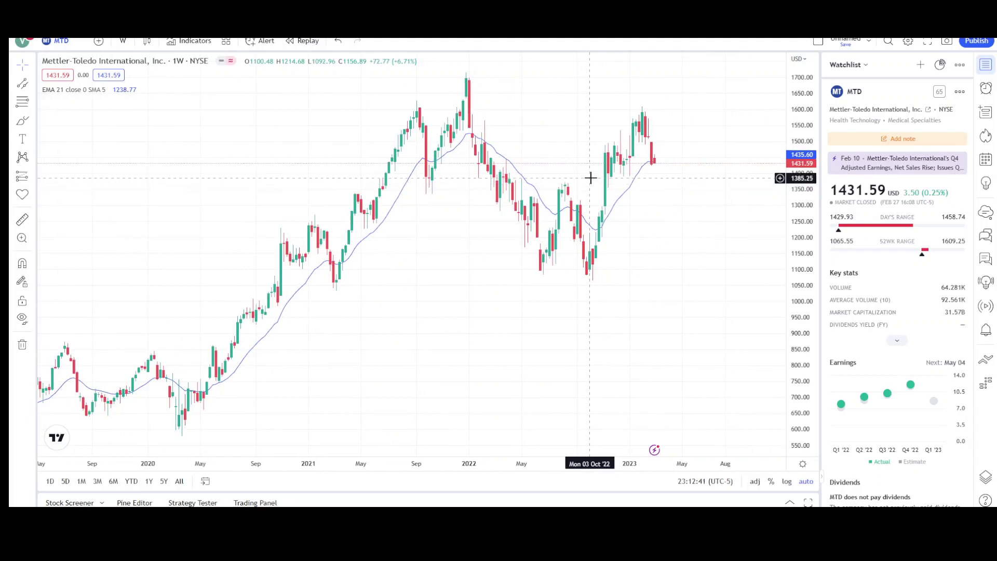
pyautogui.click(473, 433)
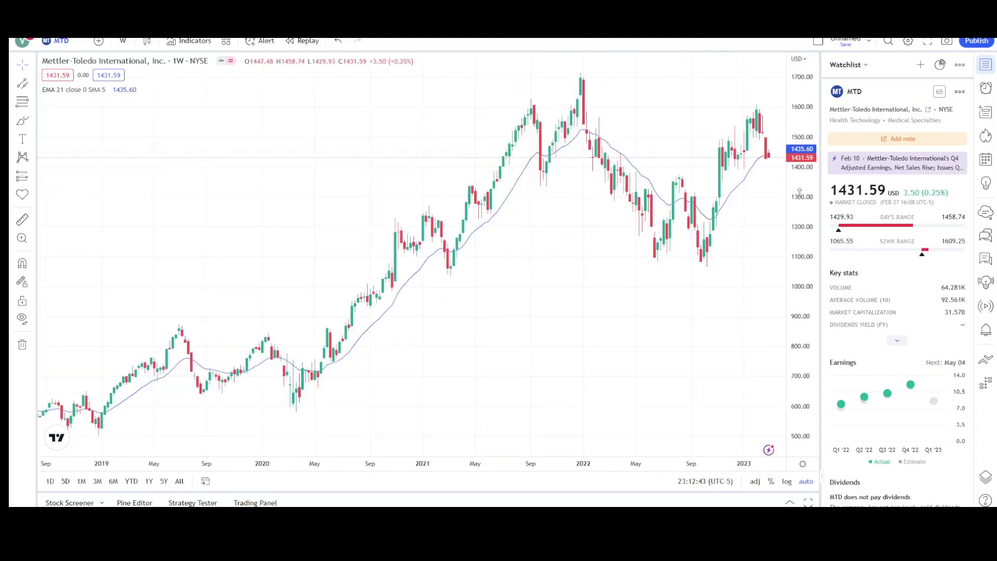
pyautogui.moveTo(735, 256); pyautogui.dragTo(571, 257)
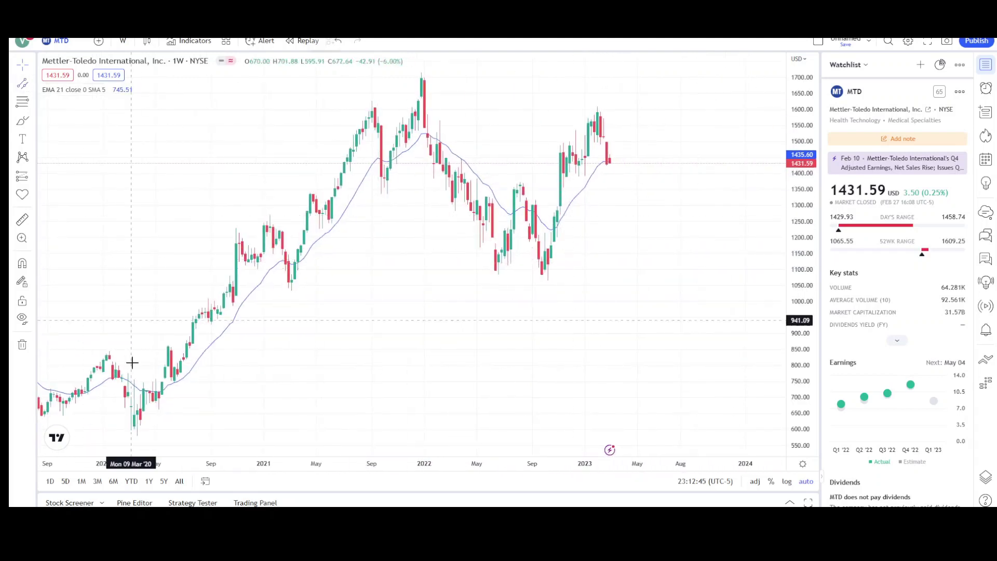
# - Draw a yellow-filled rising channel from the March 2020 low to the December 2021 high
pyautogui.moveTo(132, 432)
pyautogui.mouseDown()
pyautogui.moveTo(280, 260)
pyautogui.moveTo(527, 58)
pyautogui.mouseUp()
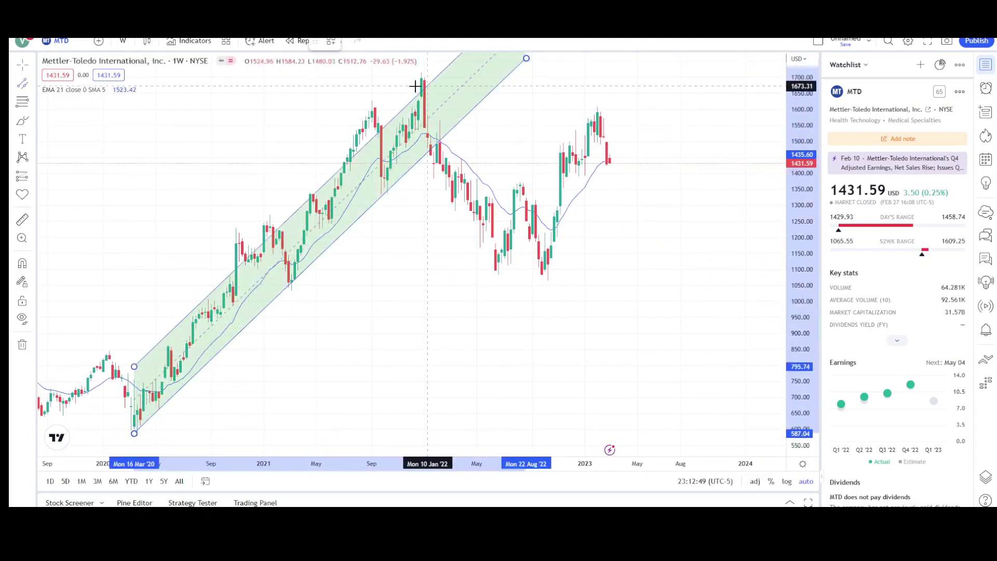
pyautogui.click(421, 78)
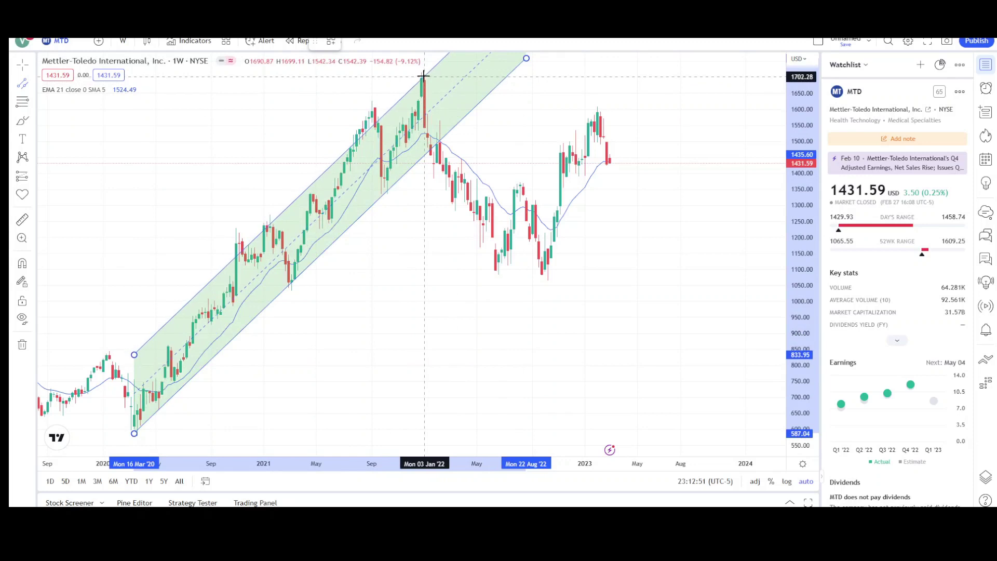
pyautogui.click(240, 237)
pyautogui.click(370, 41)
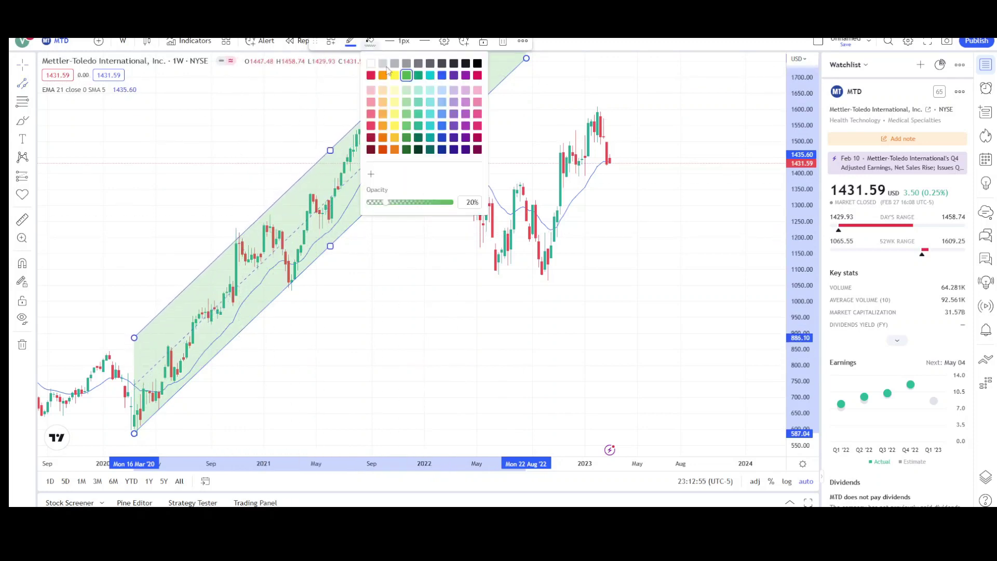
pyautogui.click(395, 75)
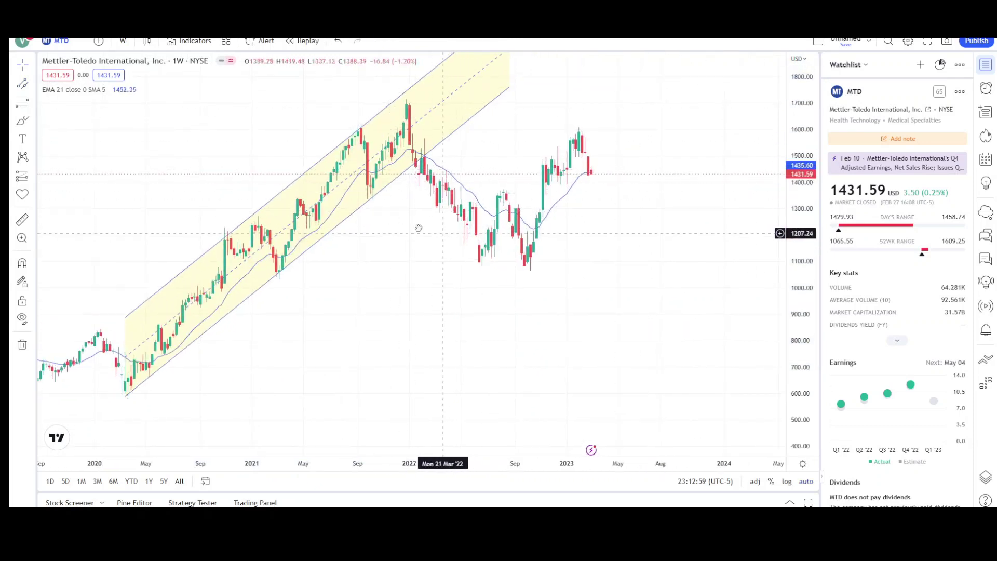
pyautogui.moveTo(438, 229); pyautogui.dragTo(394, 242)
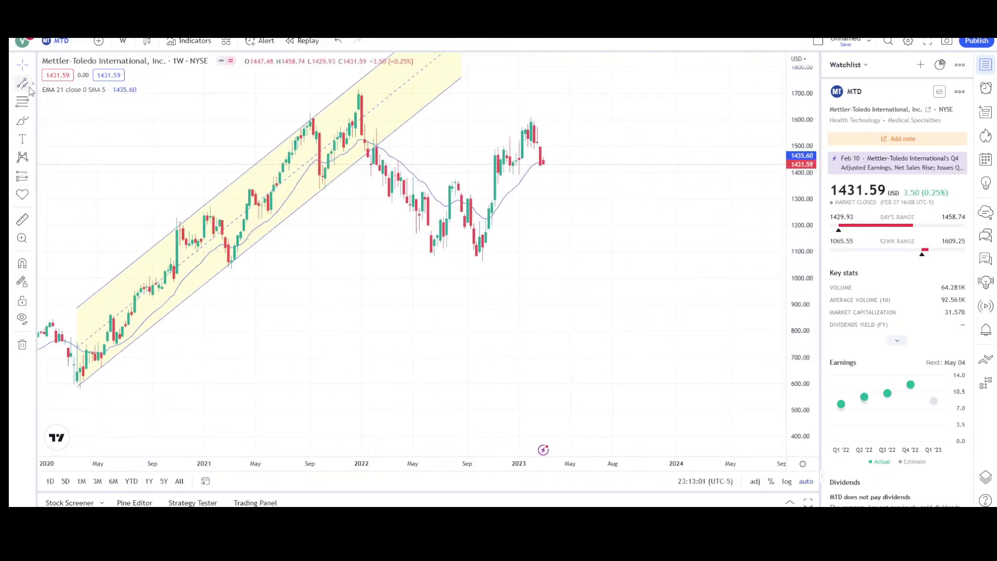
# - Draw a black down arrow projecting below 800 and a red support line under the 2022 lows
pyautogui.click(32, 84)
pyautogui.click(57, 104)
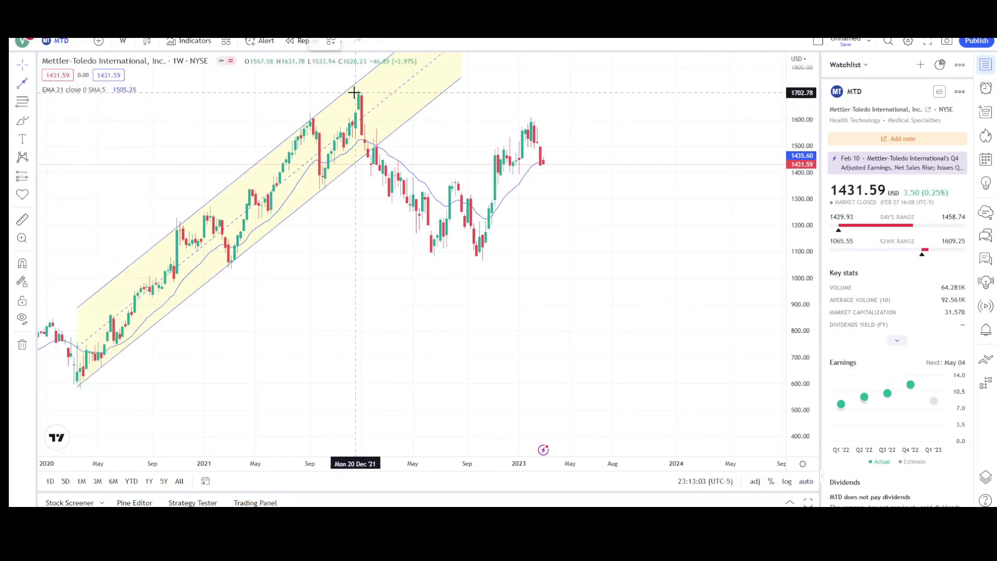
pyautogui.moveTo(356, 91); pyautogui.dragTo(431, 255)
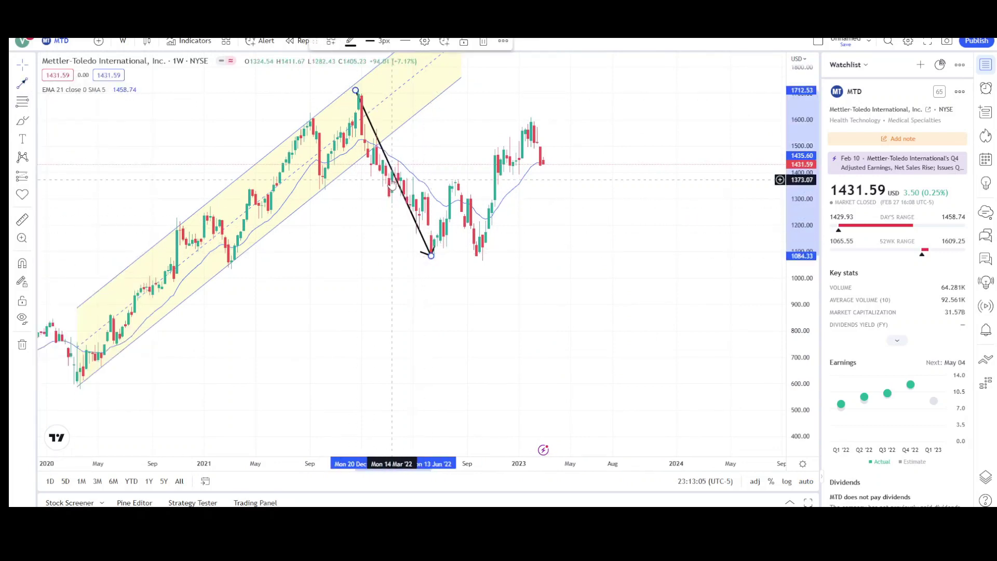
pyautogui.moveTo(392, 170); pyautogui.dragTo(495, 260)
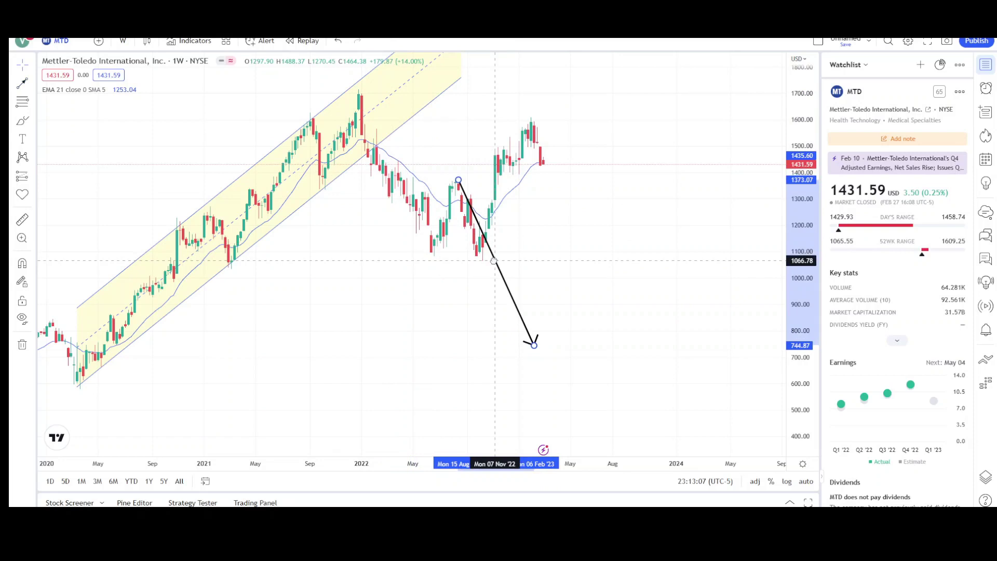
pyautogui.click(456, 270)
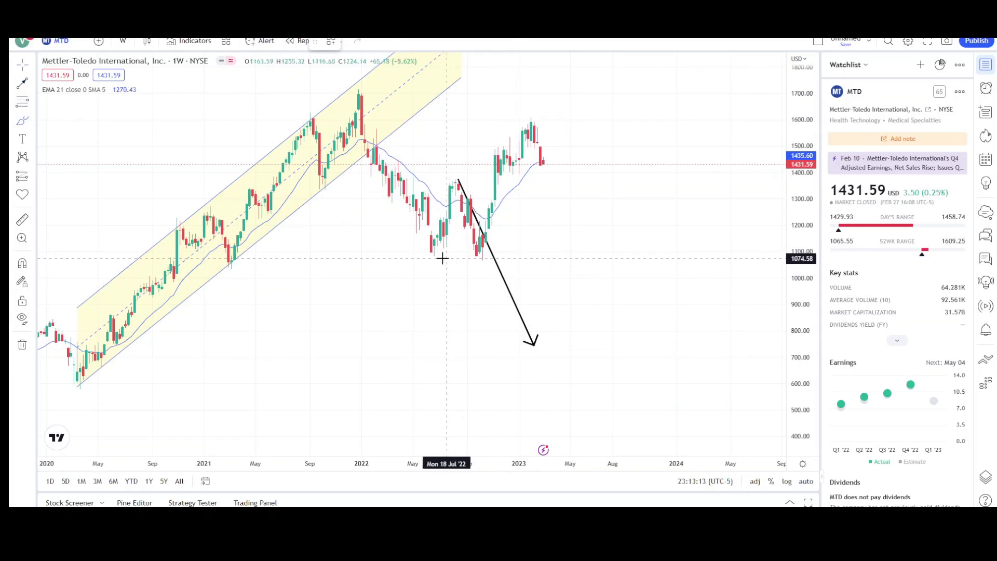
pyautogui.moveTo(395, 256); pyautogui.dragTo(516, 258)
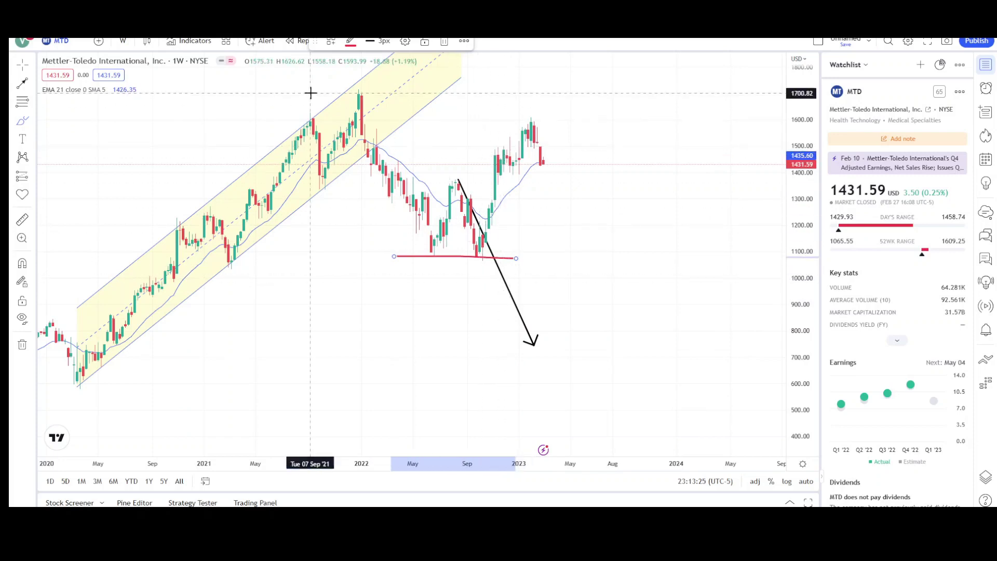
# - Draw a red line across the 2021 peak and an up arrow from the 2022 low to the 2023 high
pyautogui.moveTo(312, 92); pyautogui.dragTo(389, 86)
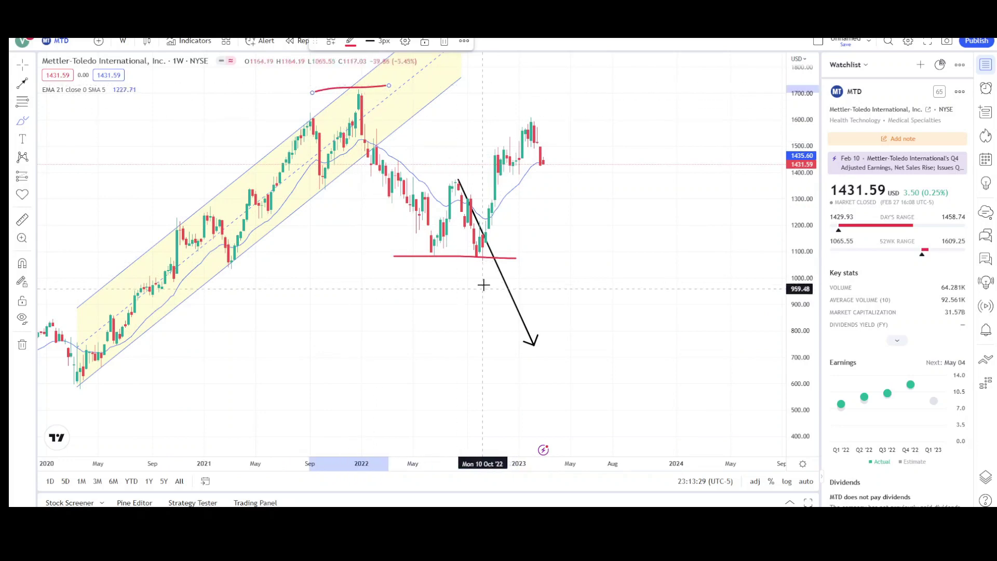
pyautogui.click(308, 120)
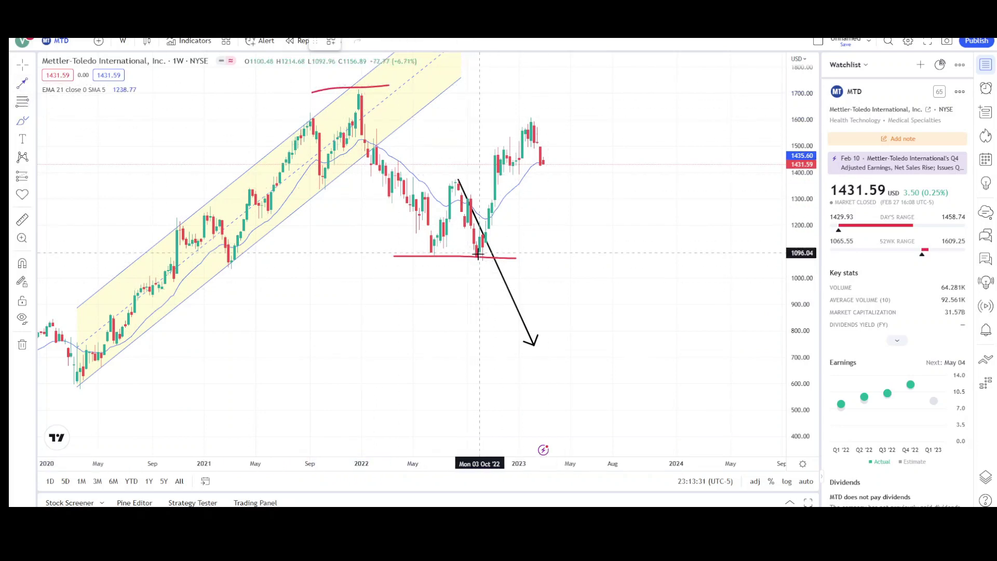
pyautogui.moveTo(477, 260); pyautogui.dragTo(531, 118)
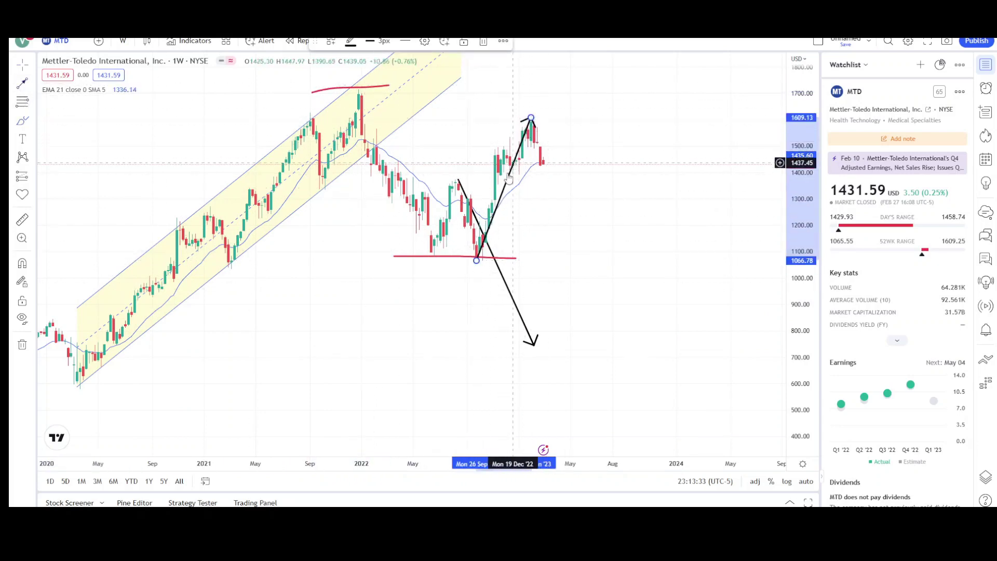
pyautogui.click(33, 84)
pyautogui.click(78, 209)
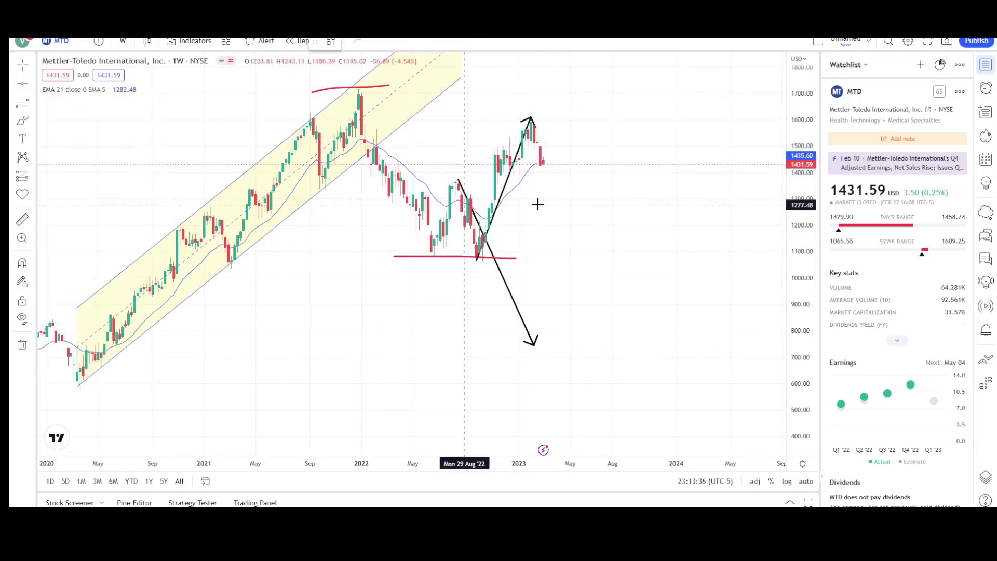
# - Add a 1357.46 horizontal level, aim the up arrow from it toward 1900, and set the down arrow at the 2021 peak
pyautogui.click(625, 184)
pyautogui.moveTo(504, 199); pyautogui.dragTo(598, 121)
pyautogui.moveTo(605, 199); pyautogui.dragTo(563, 239)
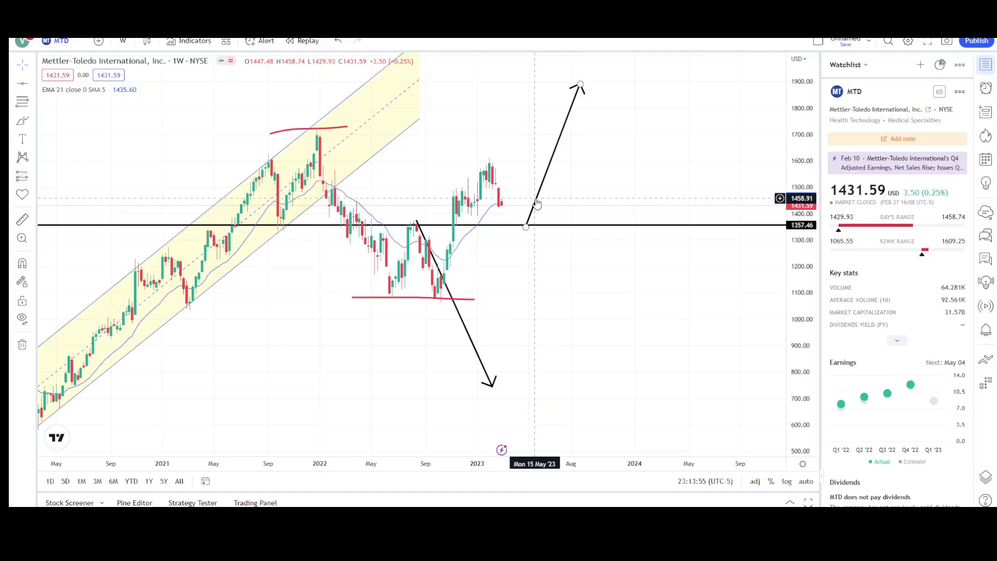
pyautogui.moveTo(537, 203)
pyautogui.mouseDown()
pyautogui.moveTo(526, 225)
pyautogui.moveTo(596, 165)
pyautogui.mouseUp()
pyautogui.moveTo(461, 317)
pyautogui.mouseDown()
pyautogui.moveTo(358, 235)
pyautogui.moveTo(536, 260)
pyautogui.moveTo(370, 238)
pyautogui.moveTo(430, 266)
pyautogui.moveTo(460, 321)
pyautogui.moveTo(361, 232)
pyautogui.moveTo(531, 250)
pyautogui.moveTo(539, 261)
pyautogui.moveTo(446, 265)
pyautogui.moveTo(365, 232)
pyautogui.mouseUp()
# - Fix the down arrow at the 2021 peak and base the up arrow on the 1357.46 level around spring 2023
pyautogui.moveTo(338, 312); pyautogui.dragTo(347, 315)
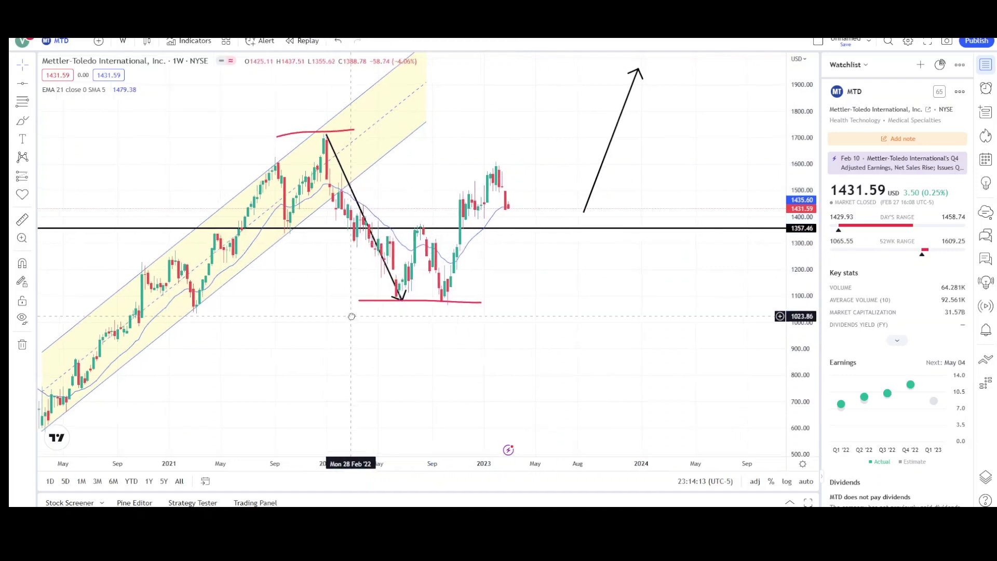
pyautogui.moveTo(615, 146)
pyautogui.mouseDown()
pyautogui.moveTo(543, 154)
pyautogui.moveTo(552, 157)
pyautogui.mouseUp()
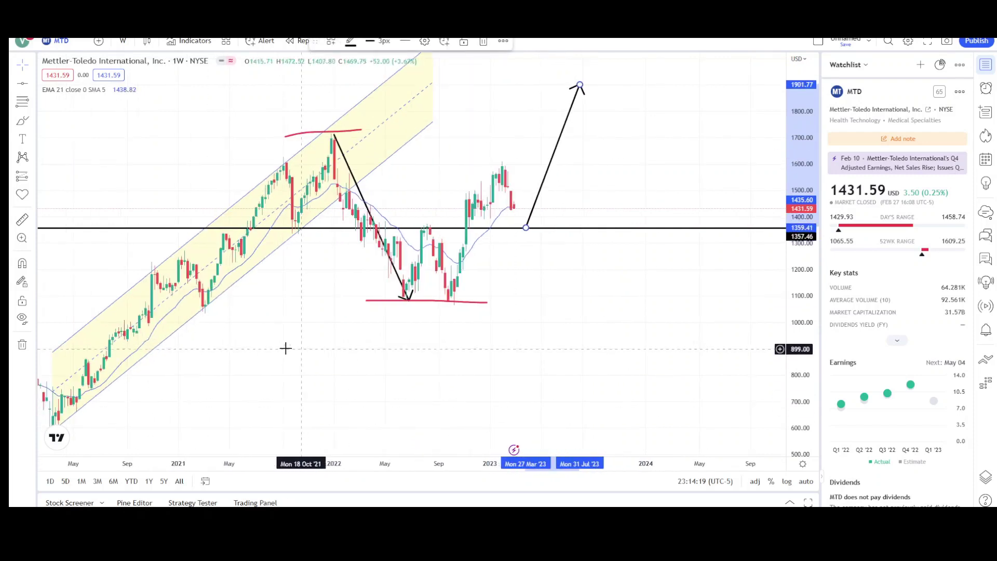
pyautogui.moveTo(385, 323); pyautogui.dragTo(403, 318)
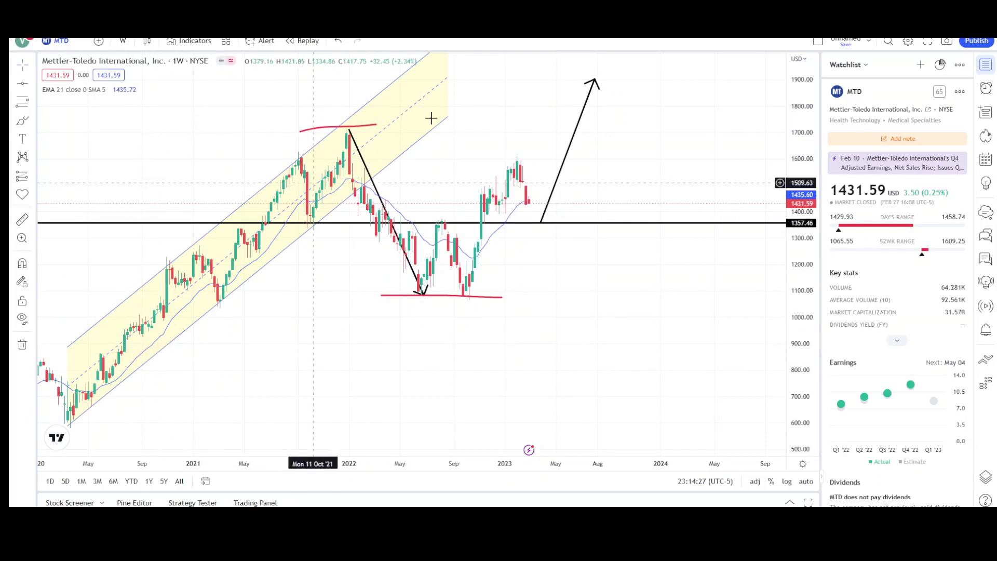
pyautogui.click(34, 88)
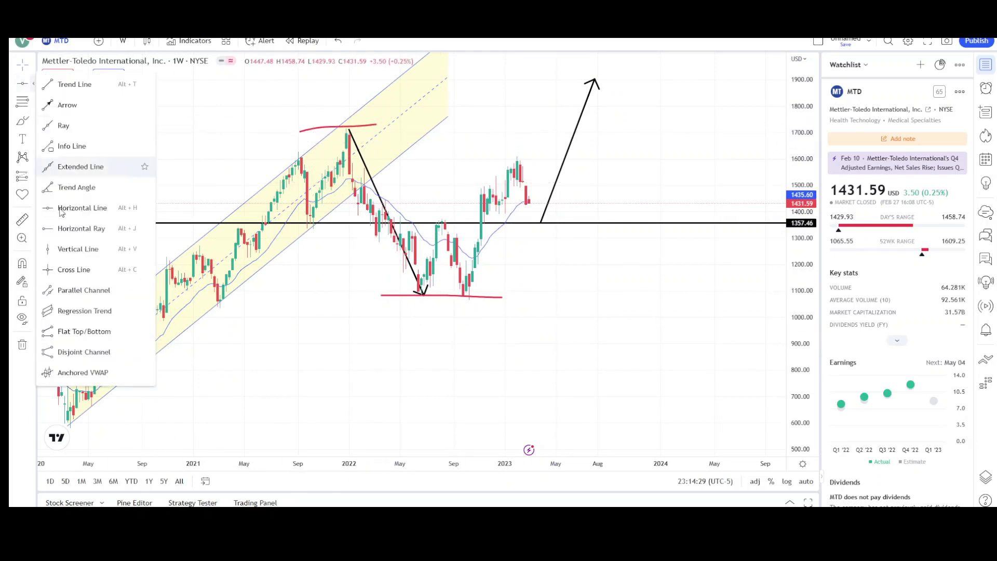
# - Draw a parallel channel falling from the 2021 peak through the 2022 lows
pyautogui.click(78, 290)
pyautogui.click(346, 127)
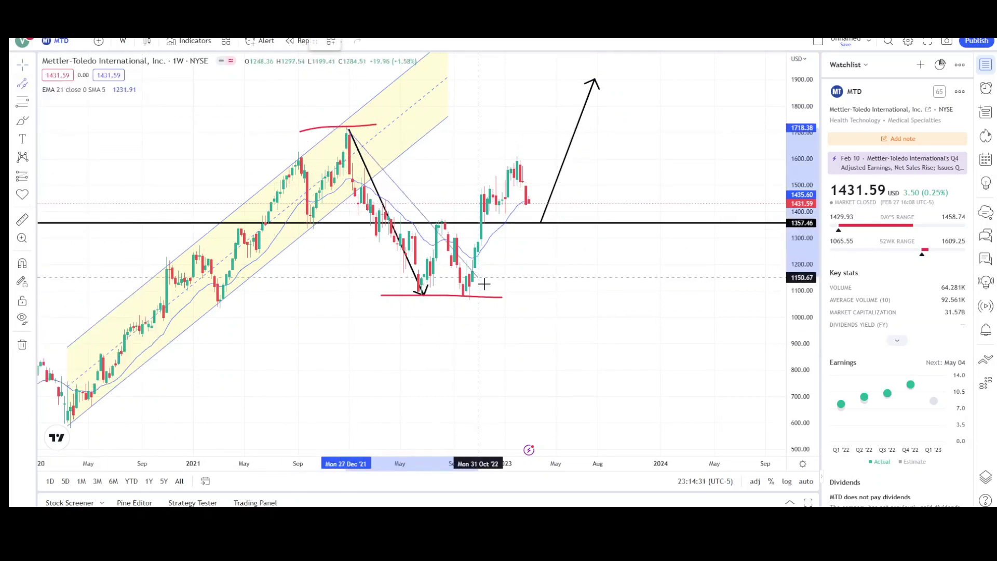
pyautogui.click(469, 319)
pyautogui.click(372, 235)
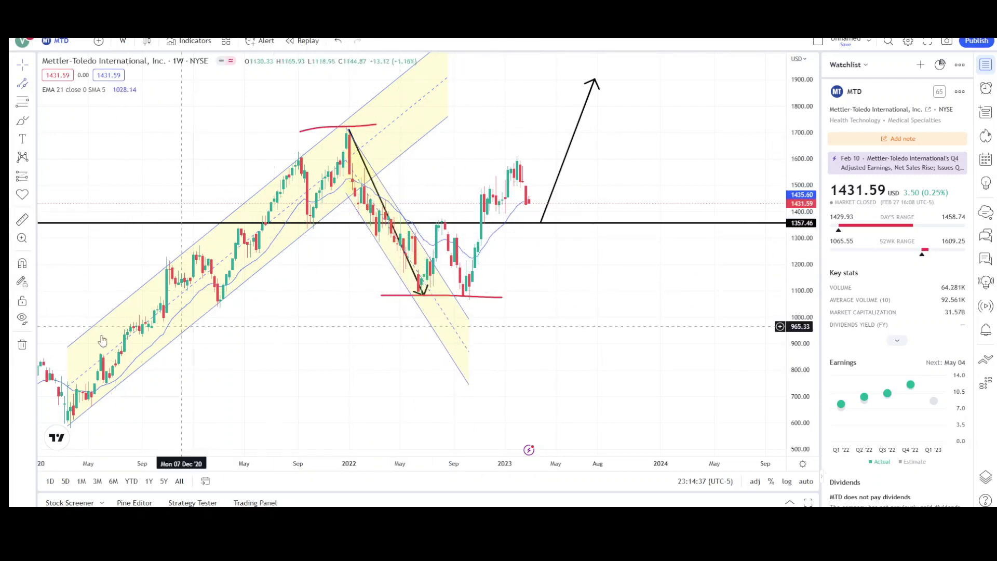
# - Settle the up arrow's start on the 1357.46 level in late May 2023, rising to about 1900
pyautogui.moveTo(563, 171)
pyautogui.mouseDown()
pyautogui.moveTo(524, 171)
pyautogui.moveTo(565, 169)
pyautogui.mouseUp()
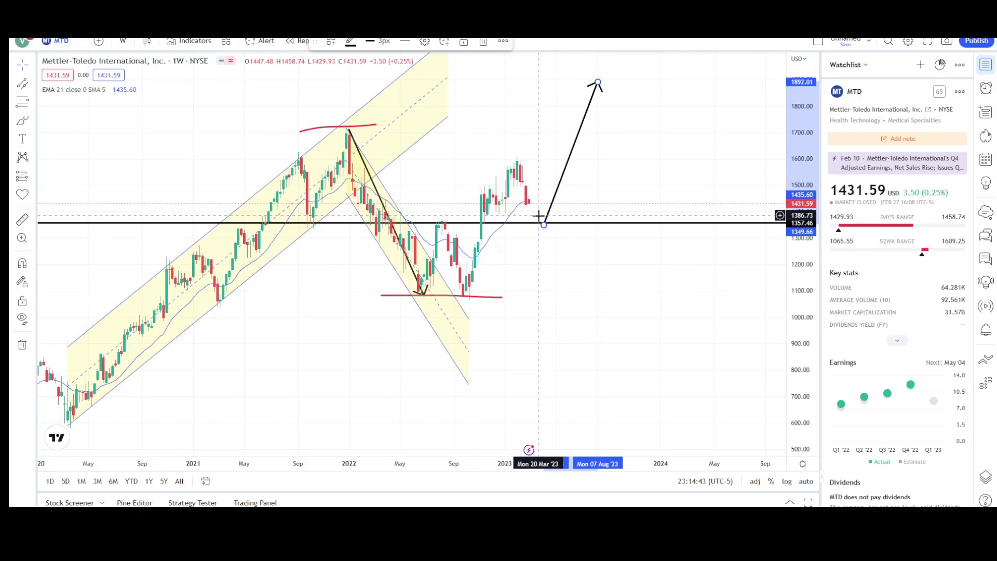
pyautogui.moveTo(563, 189)
pyautogui.mouseDown()
pyautogui.moveTo(511, 205)
pyautogui.moveTo(570, 181)
pyautogui.mouseUp()
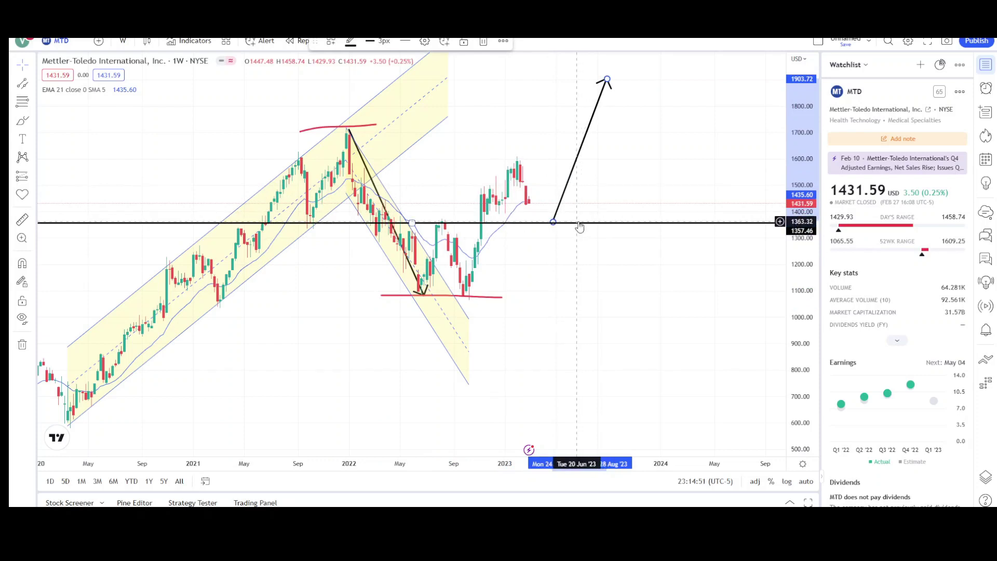
pyautogui.moveTo(577, 156)
pyautogui.mouseDown()
pyautogui.moveTo(504, 187)
pyautogui.moveTo(484, 235)
pyautogui.moveTo(580, 167)
pyautogui.moveTo(579, 156)
pyautogui.mouseUp()
pyautogui.click(603, 154)
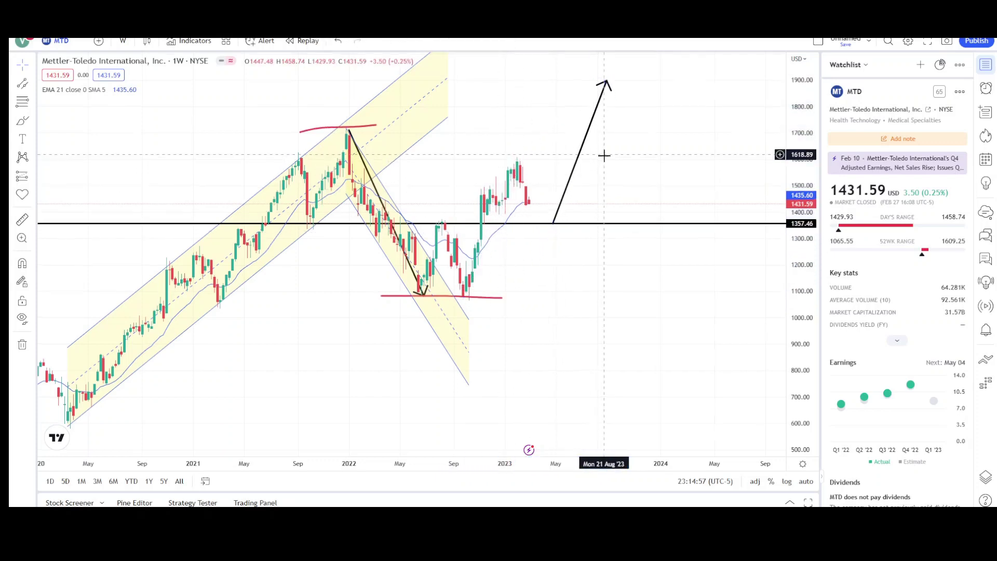